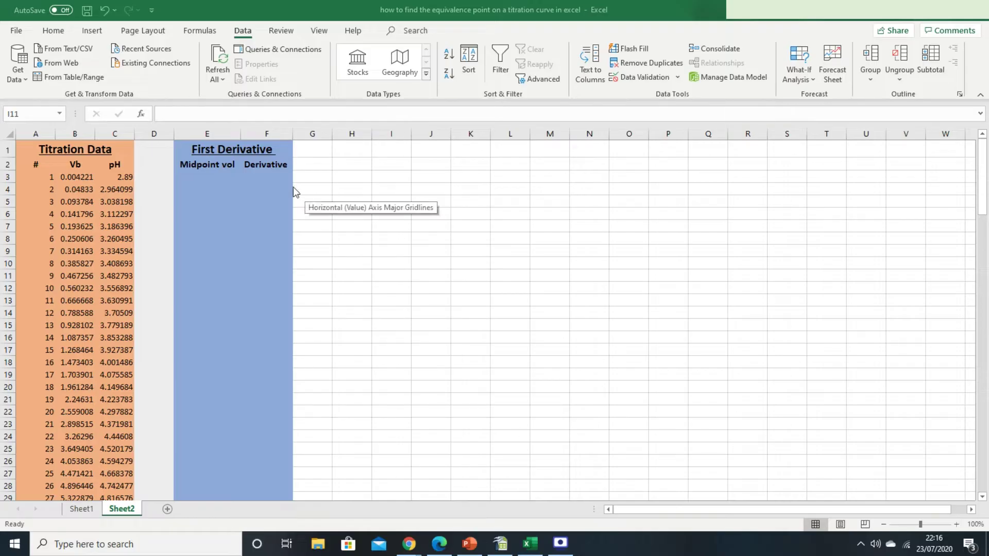
Enter the midpoint formula =(B3+B4)/2 in E3
left_click(212, 177)
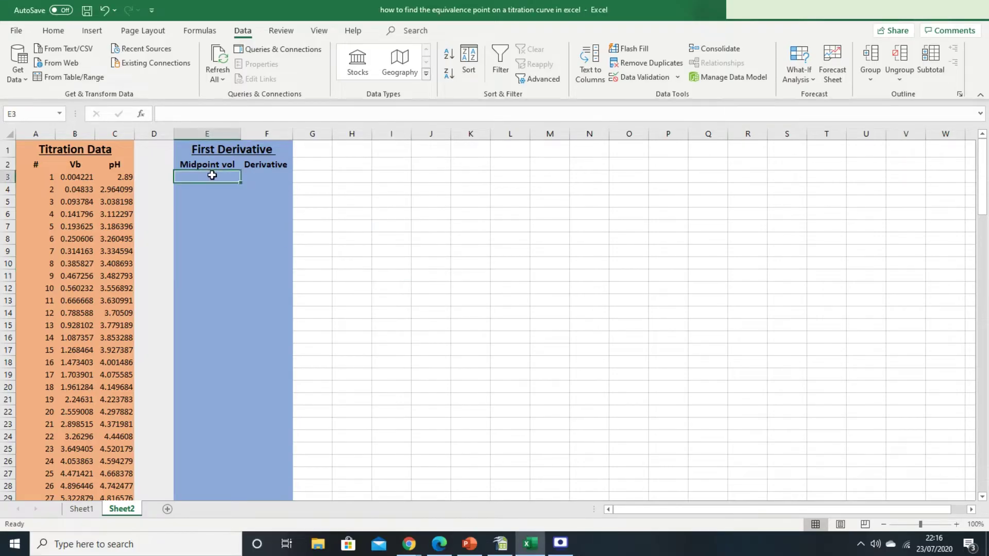
type("=")
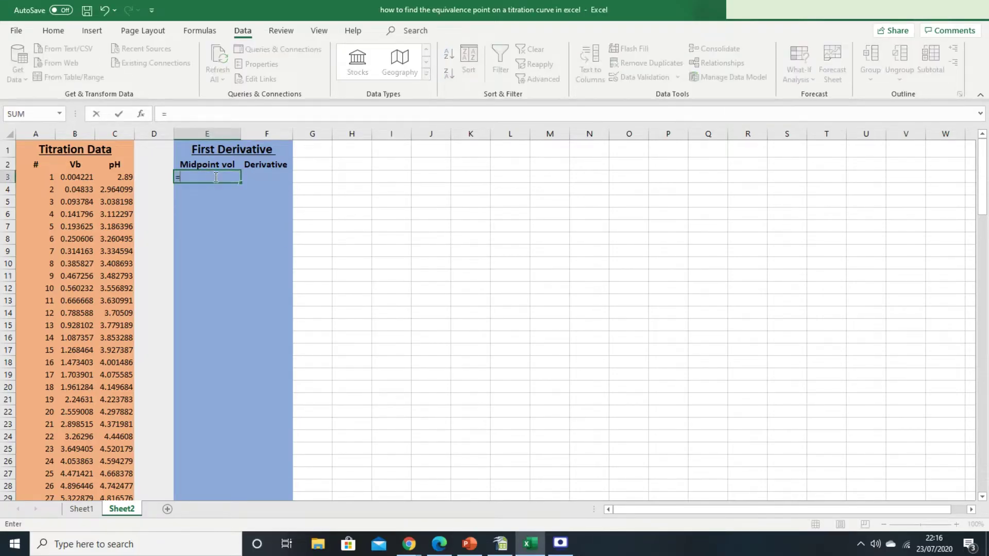
type("()")
left_click(169, 114)
left_click(81, 177)
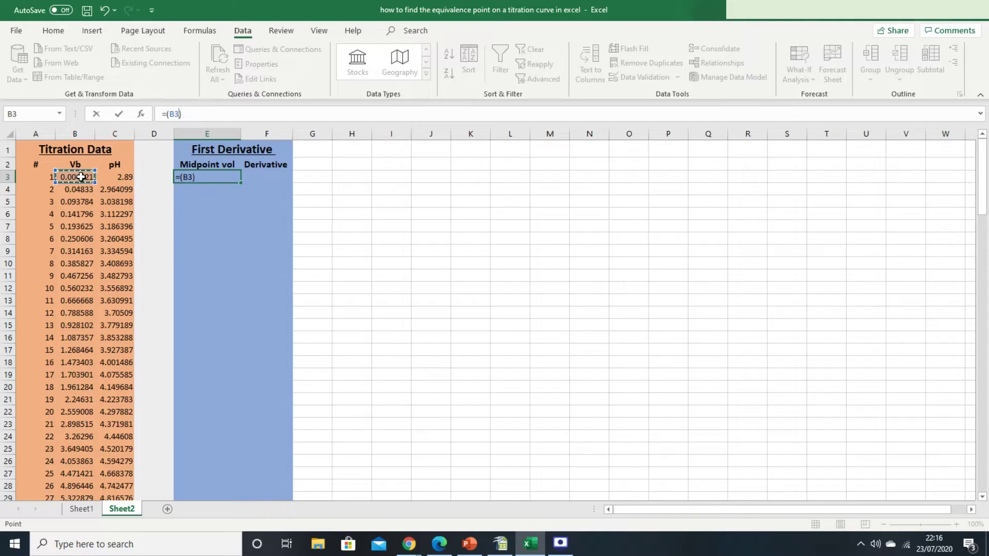
type("+")
left_click(81, 189)
left_click(235, 114)
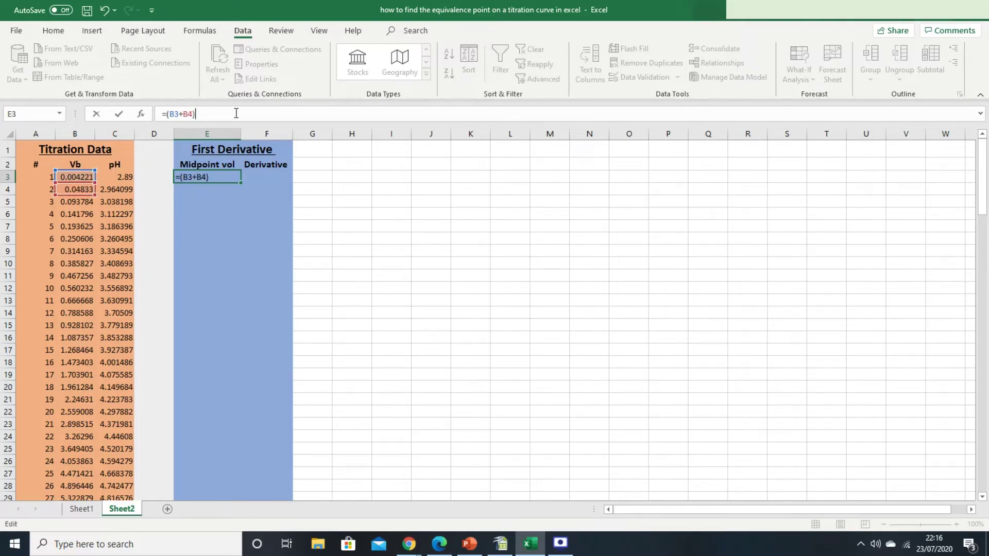
type("/2")
key("Return")
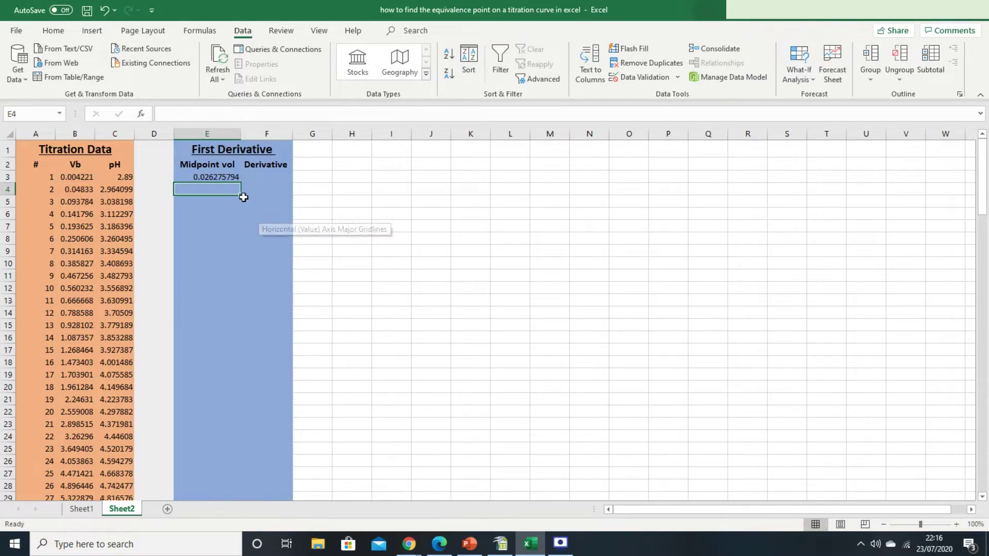
Fill the midpoint formula down column E and clear the extra value in E133
left_click(222, 177)
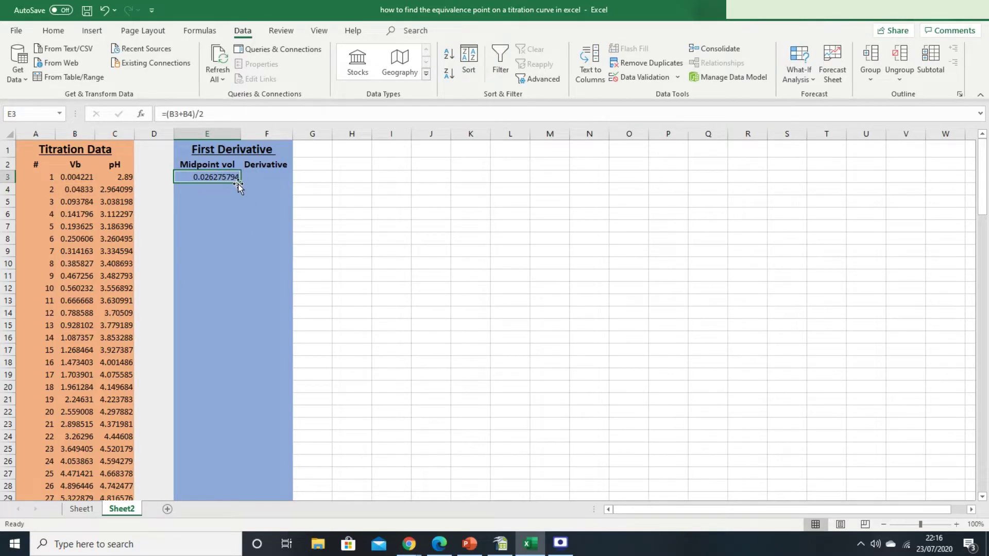
left_click_drag(239, 184, 228, 465)
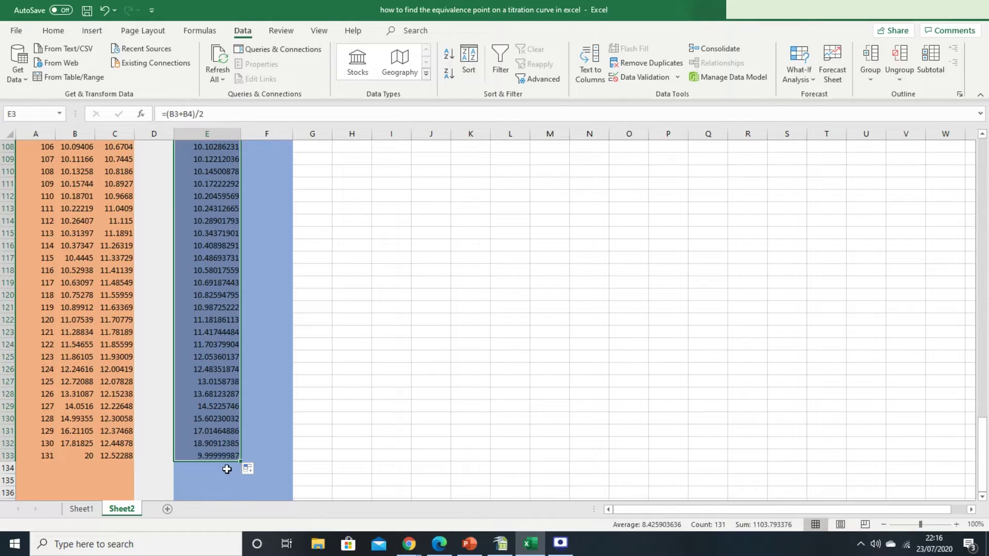
left_click(221, 455)
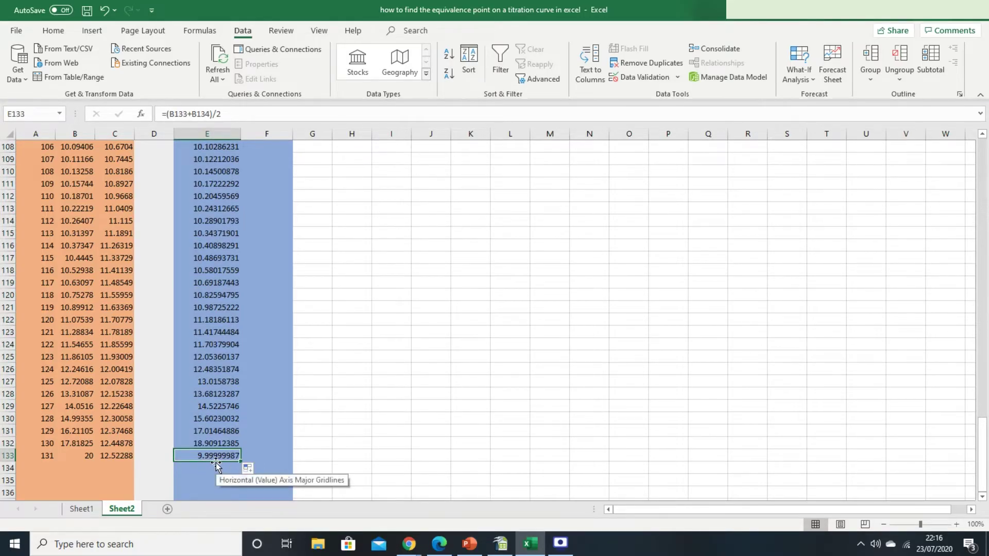
key("Delete")
left_click(213, 466)
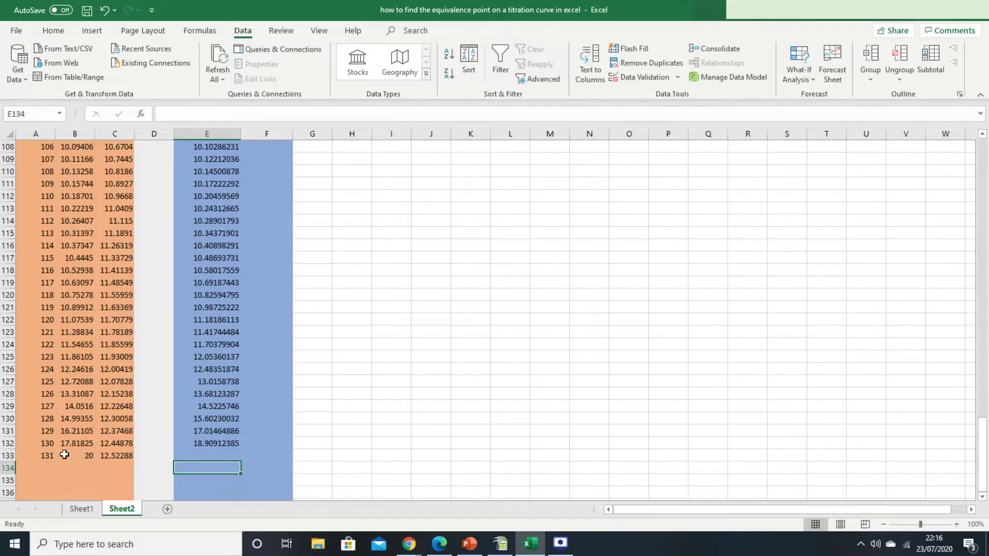
double_click(203, 455)
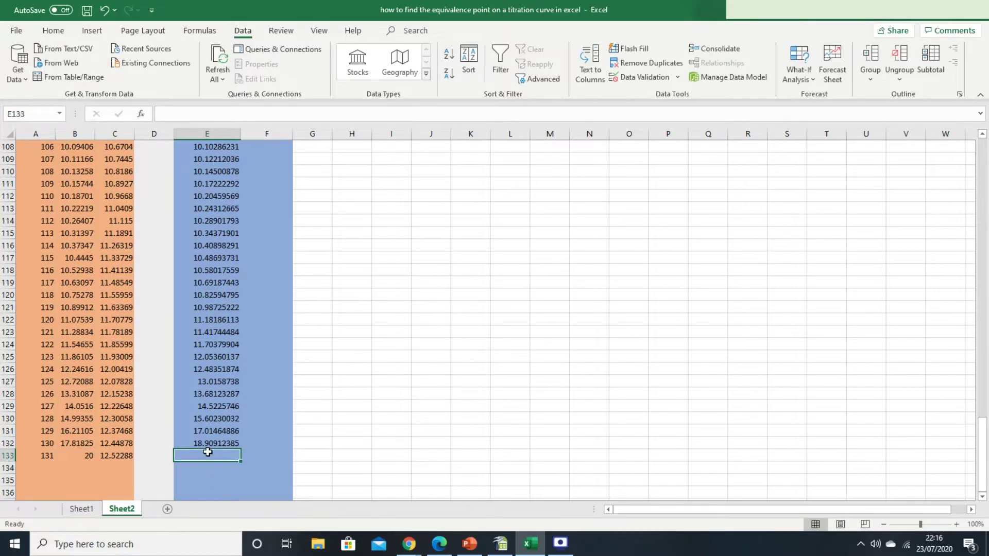
left_click(89, 466)
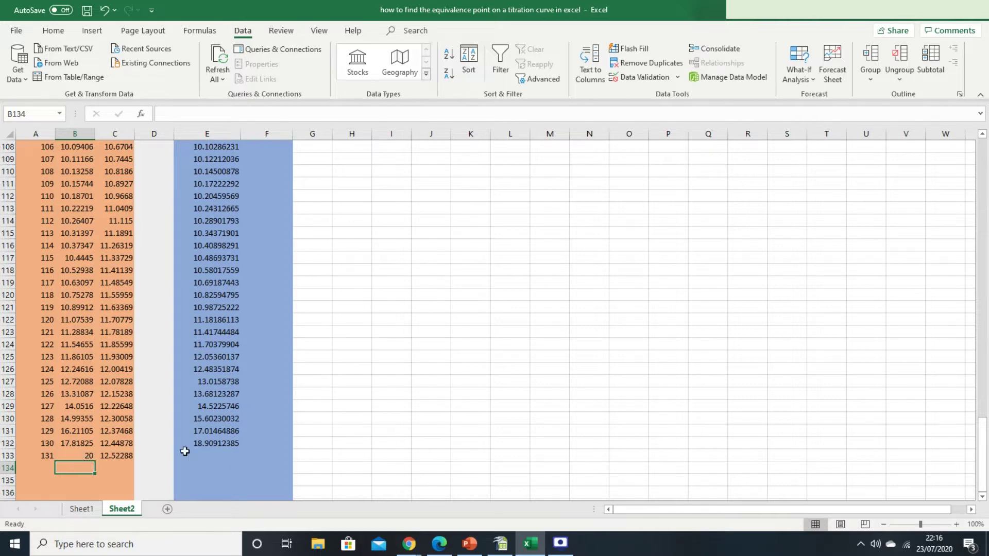
left_click(236, 454)
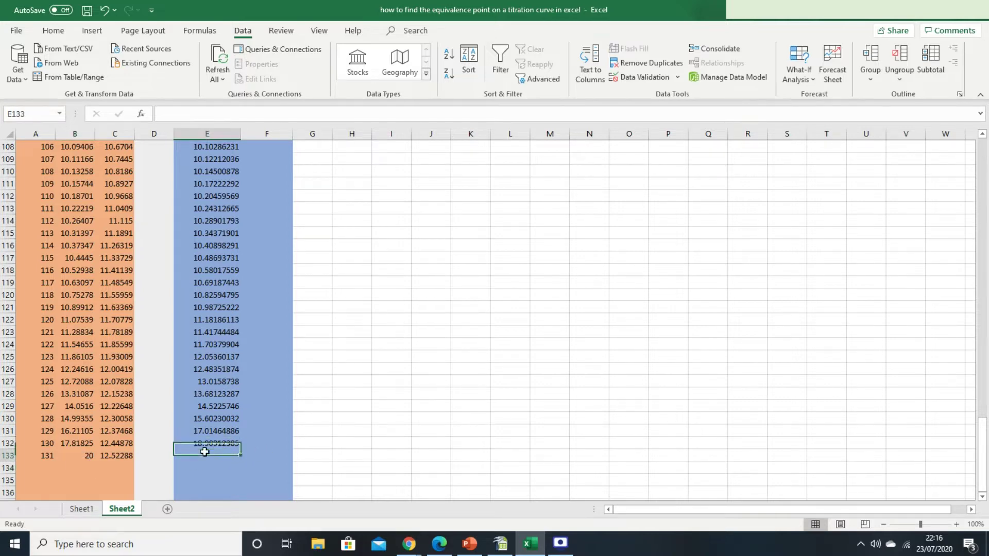
scroll(281, 433, "up", 14)
scroll(295, 427, "up", 20)
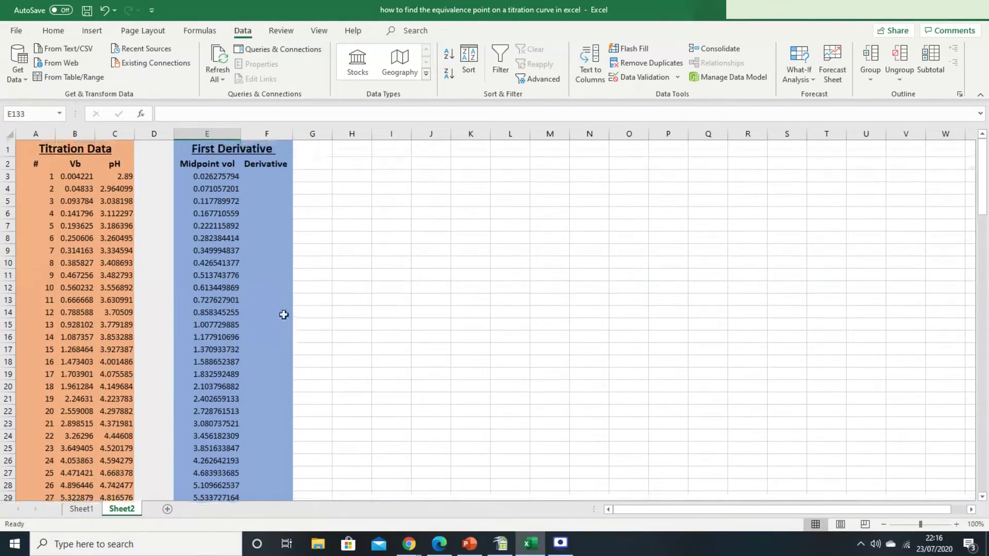
left_click(266, 177)
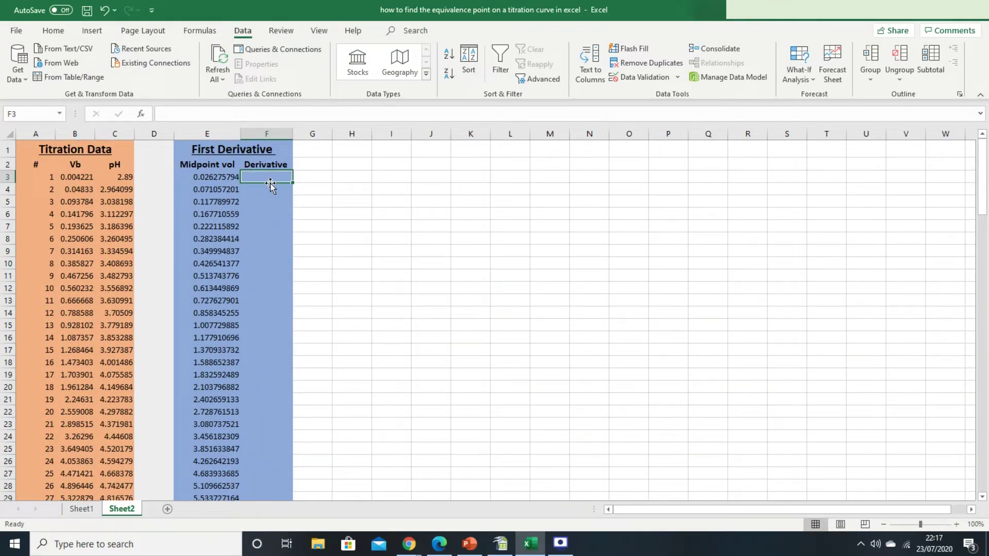
Enter the derivative formula =(C4-C3)/(B4-B3) in F3
type("=")
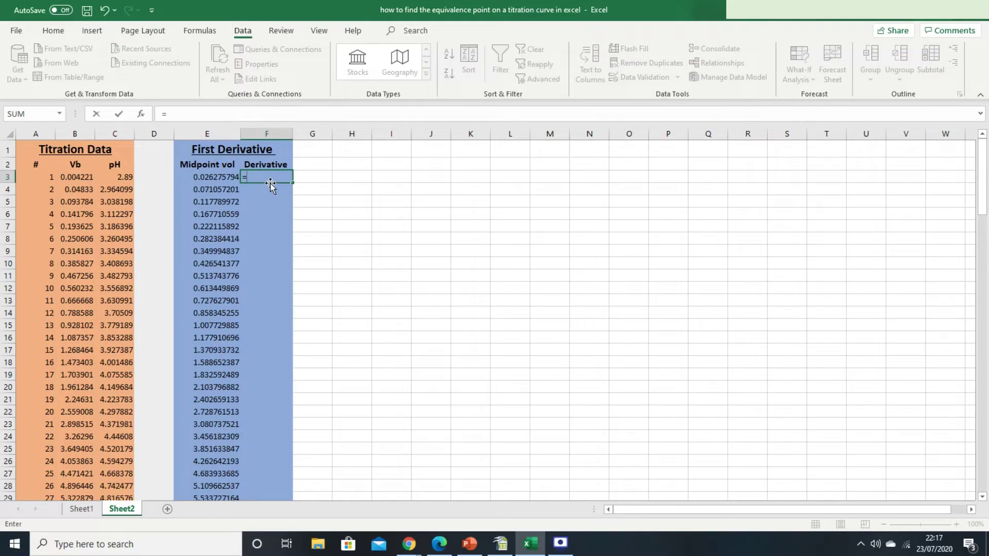
type("()/(")
left_click(168, 113)
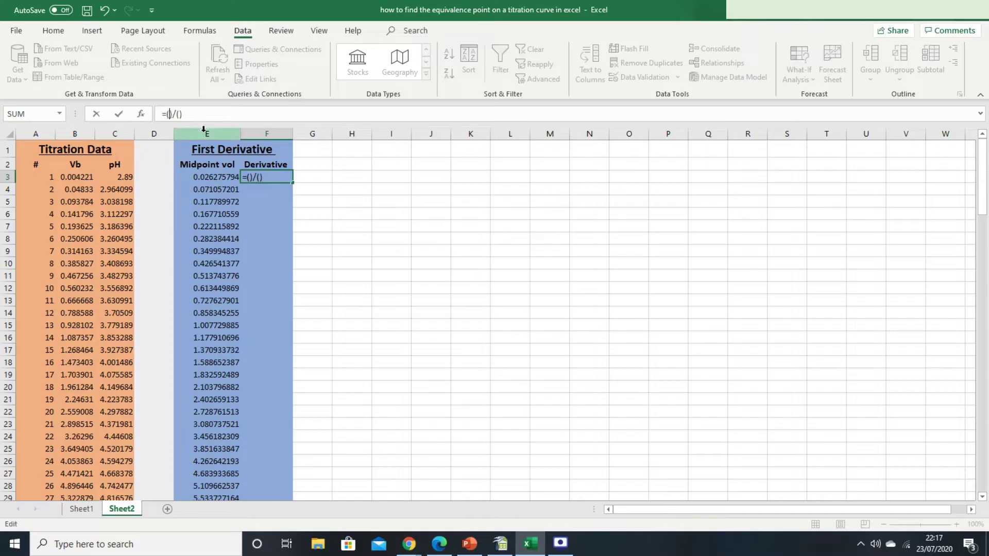
left_click(116, 189)
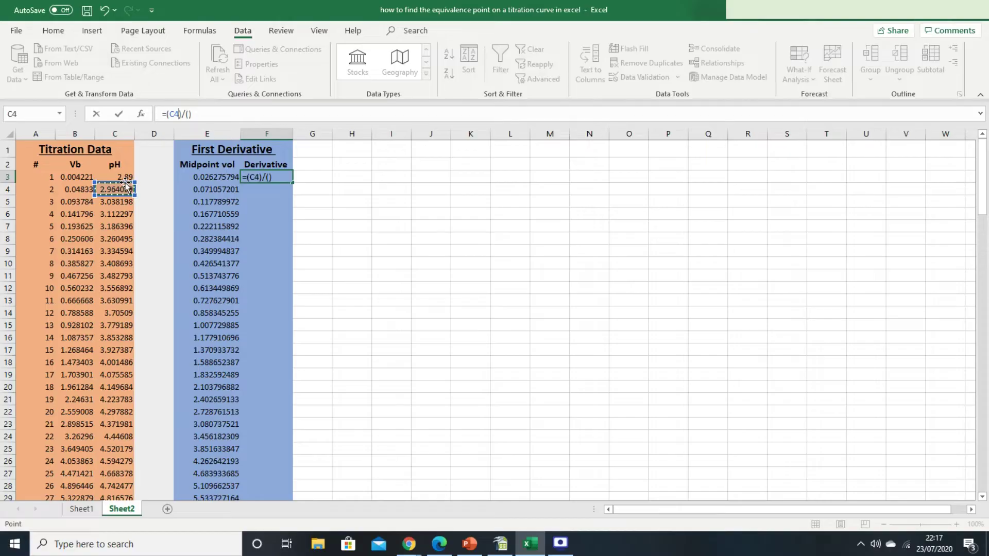
type("-")
left_click(125, 176)
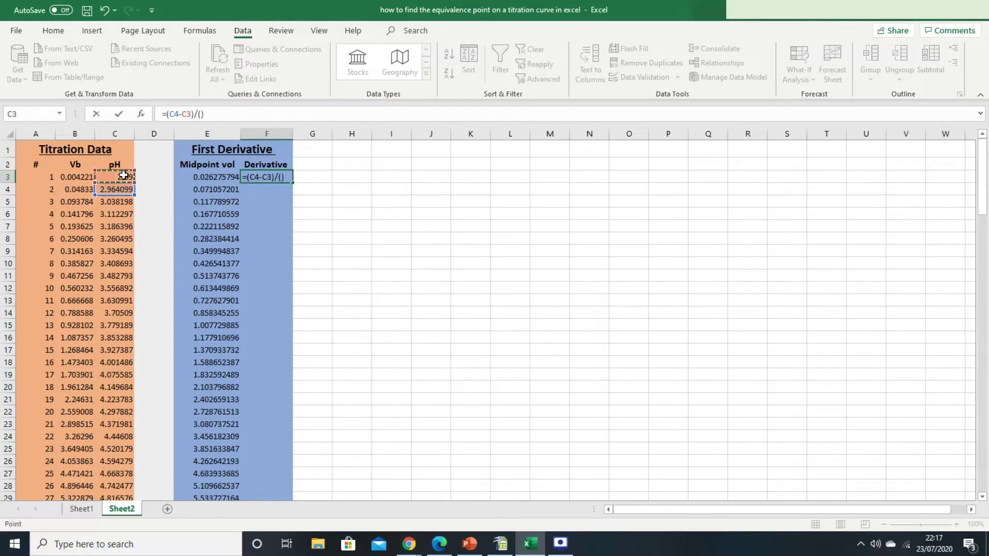
left_click(201, 114)
left_click(77, 188)
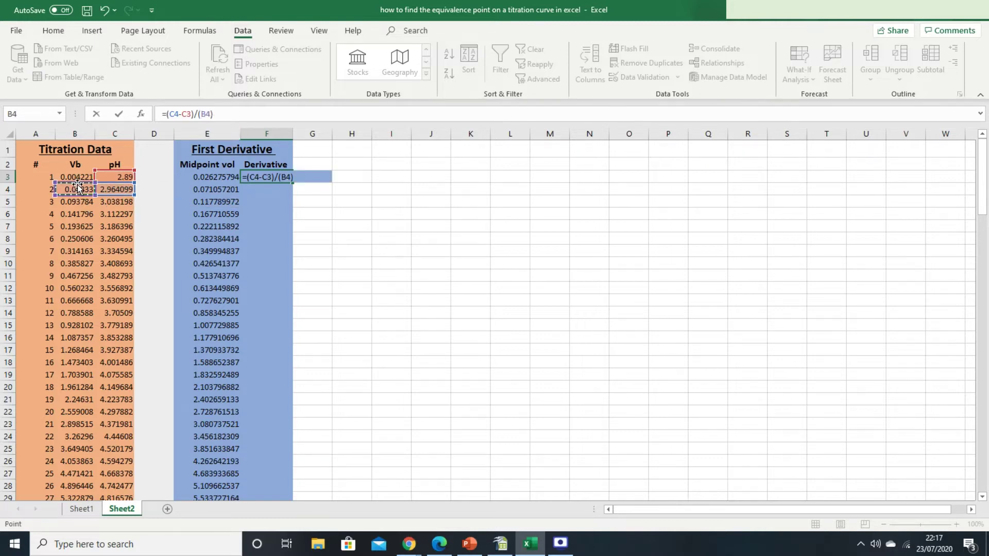
type("-")
left_click(68, 177)
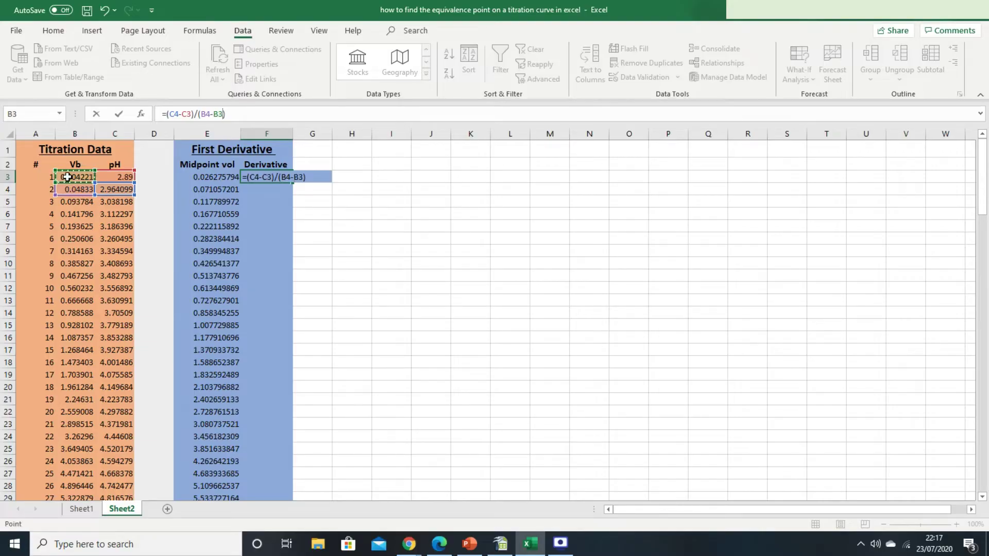
key("Return")
Fill the derivative formula down to F132 and check the last values
left_click(285, 176)
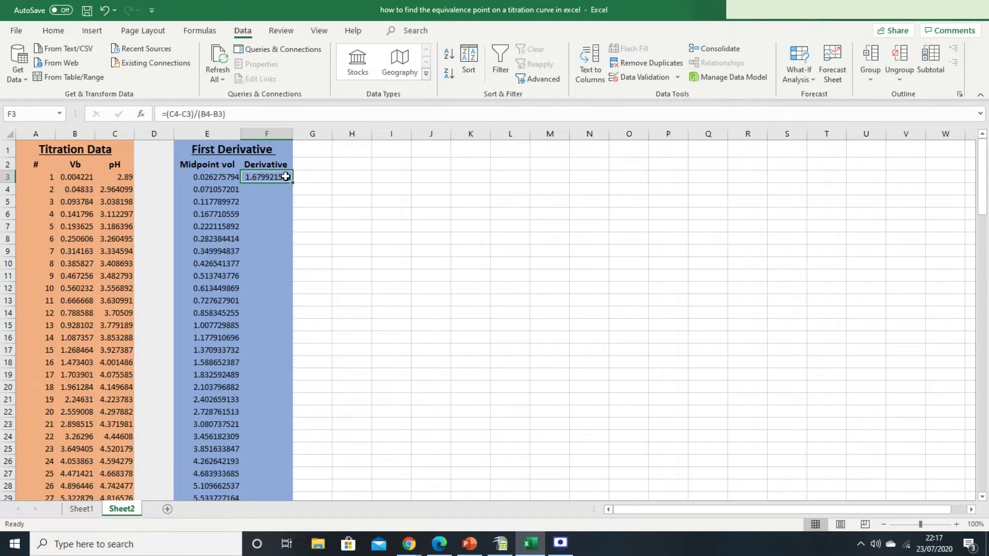
double_click(292, 183)
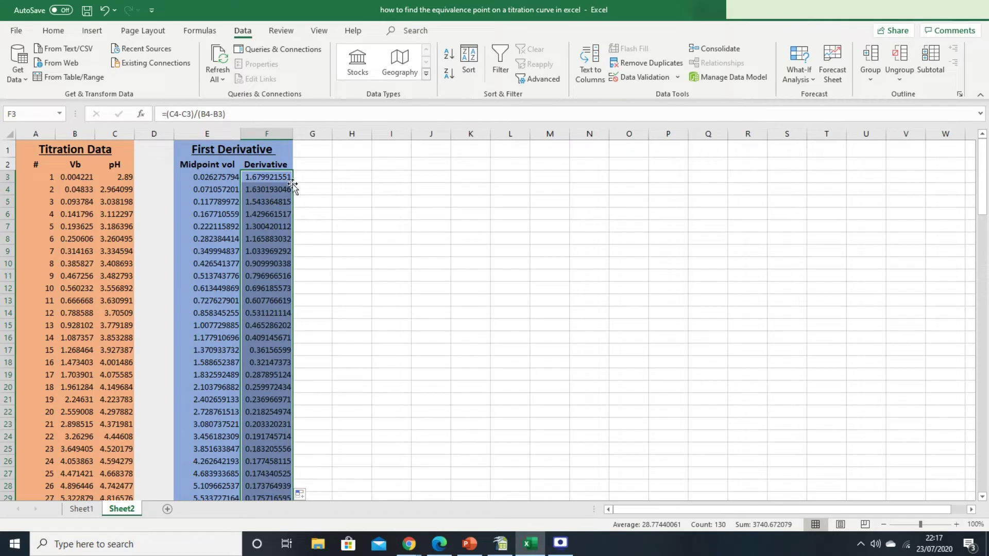
scroll(264, 298, "down", 20)
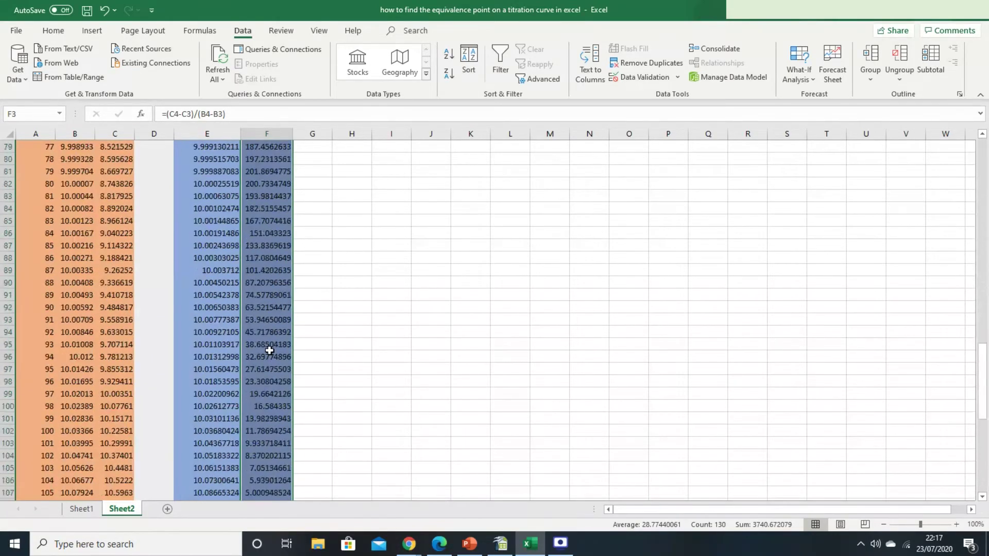
scroll(272, 353, "up", 2)
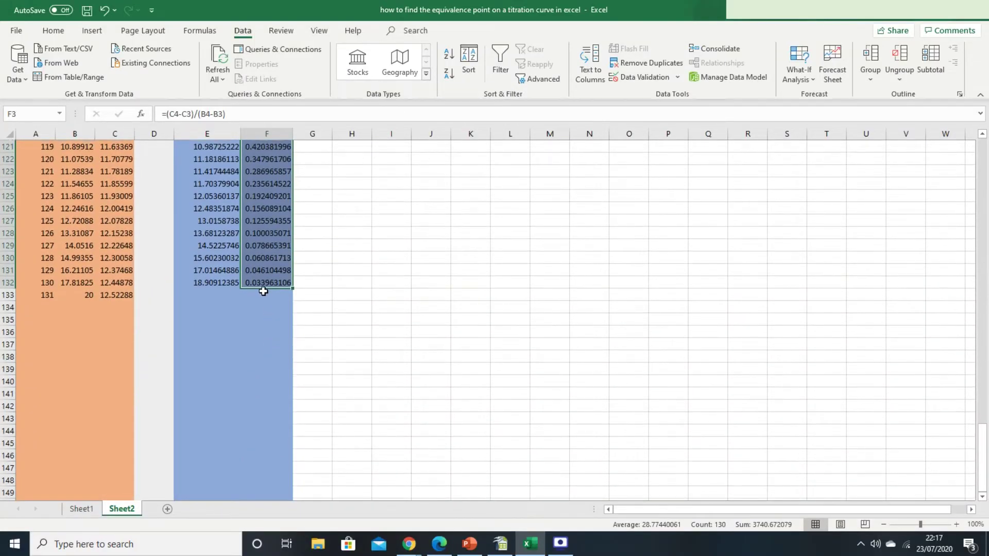
left_click(266, 294)
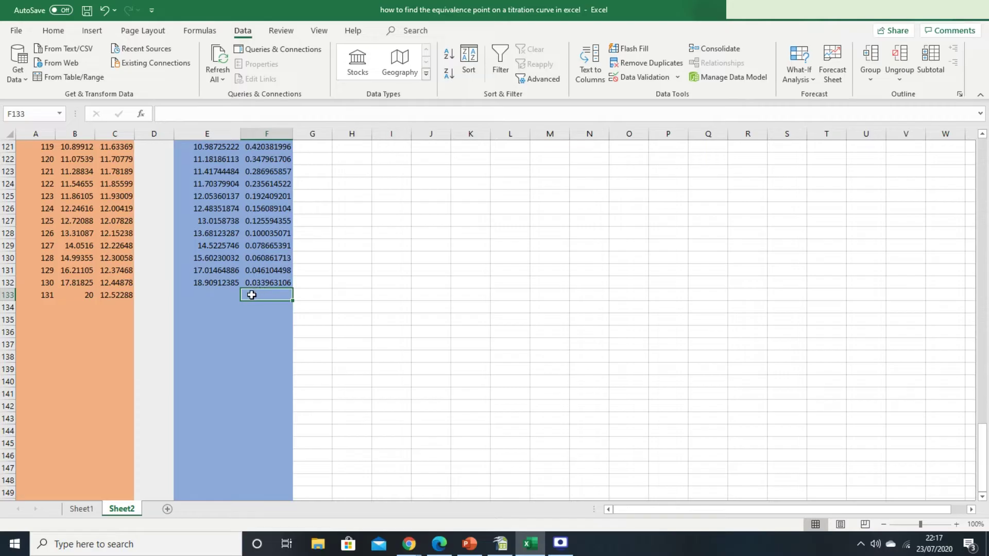
scroll(259, 316, "up", 6)
scroll(259, 316, "up", 20)
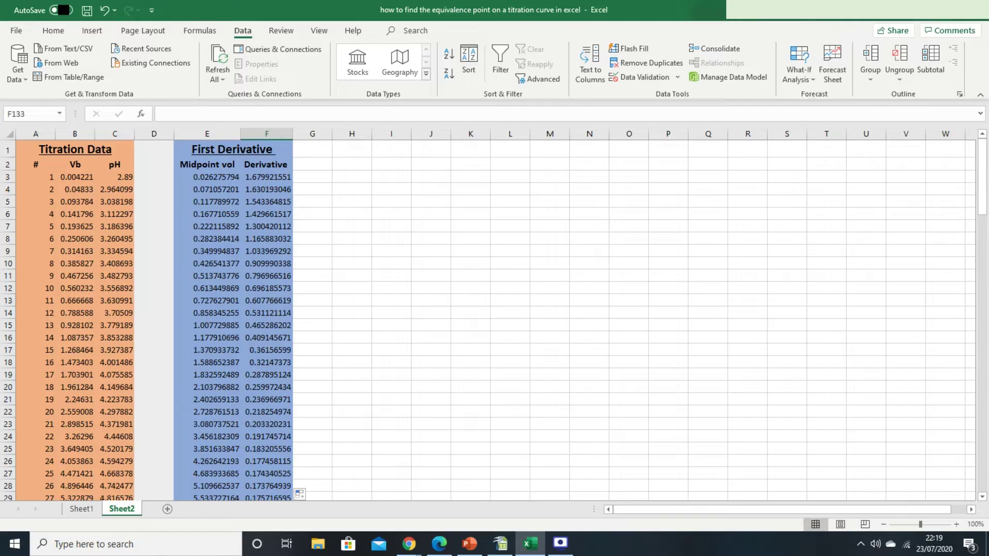
Insert a scatter chart of the midpoint volume and derivative columns E2:F133
left_click_drag(209, 165, 275, 469)
scroll(298, 357, "up", 20)
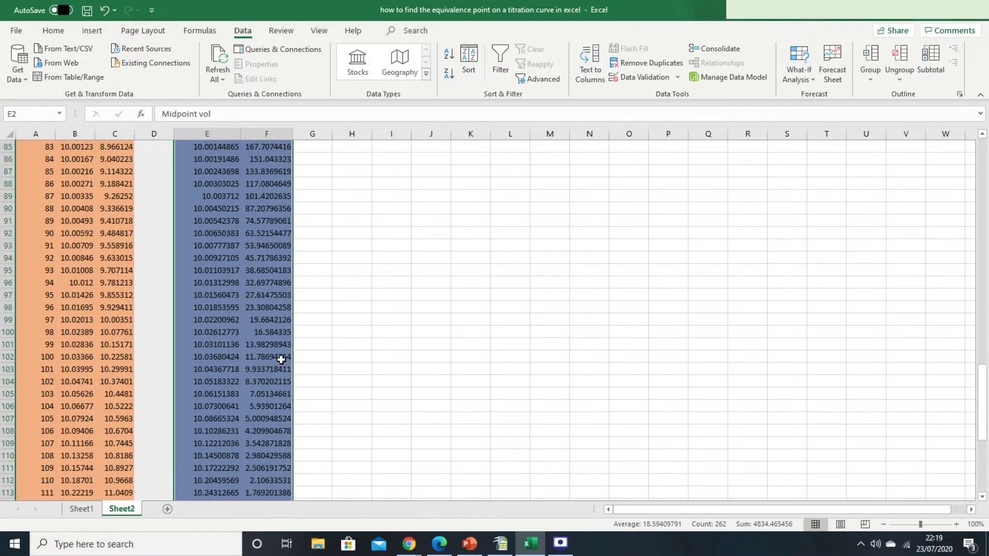
scroll(298, 357, "up", 12)
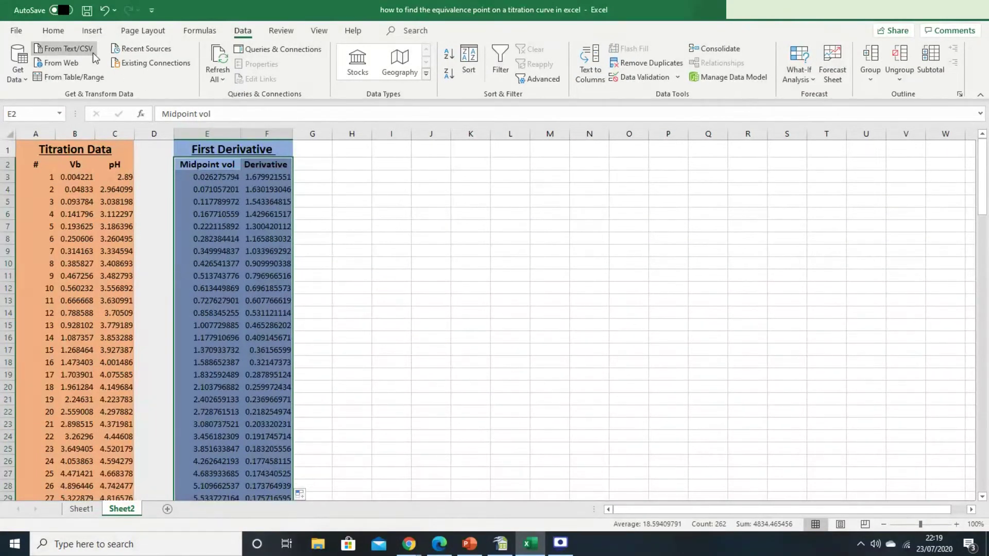
left_click(93, 32)
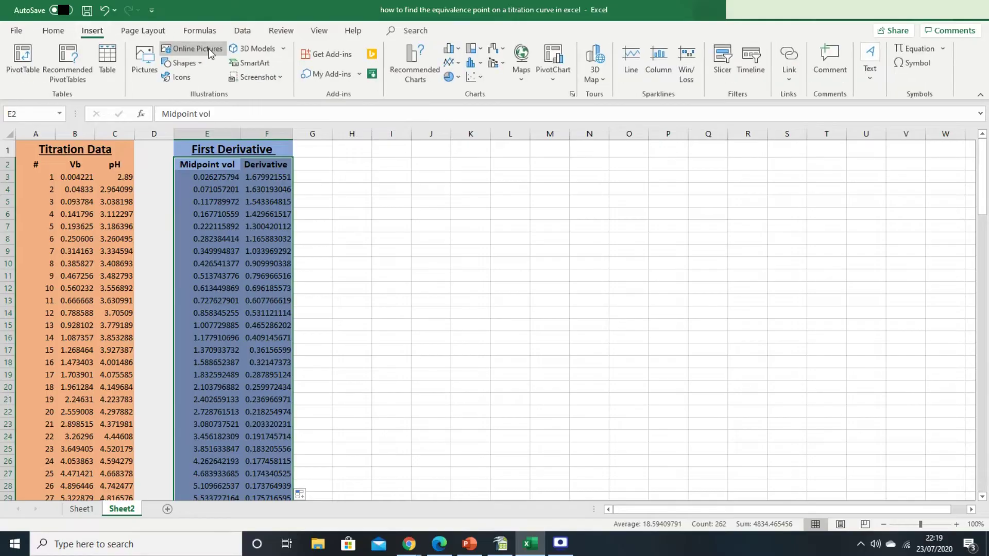
left_click(480, 77)
left_click(482, 120)
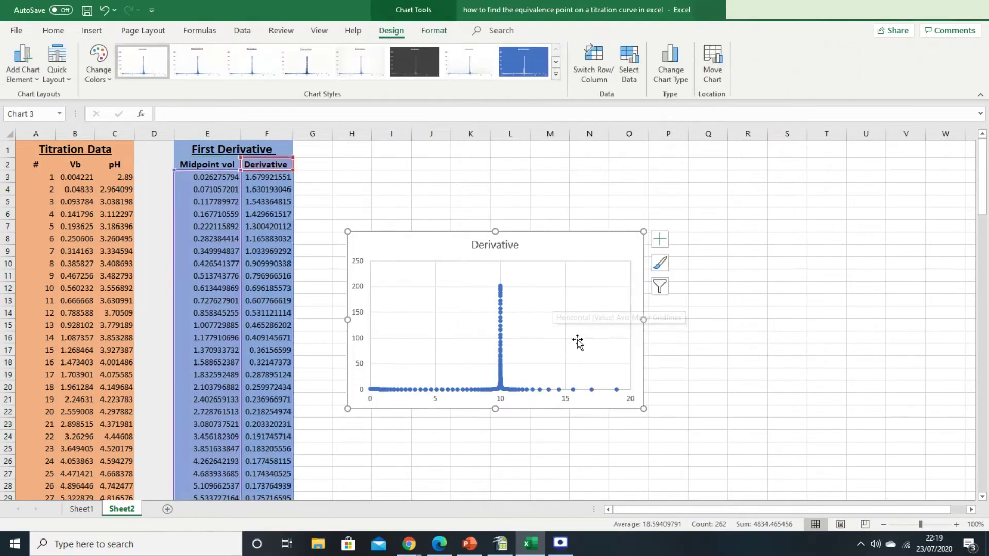
Enlarge the Derivative chart and bring up its data source settings
left_click_drag(642, 408, 761, 422)
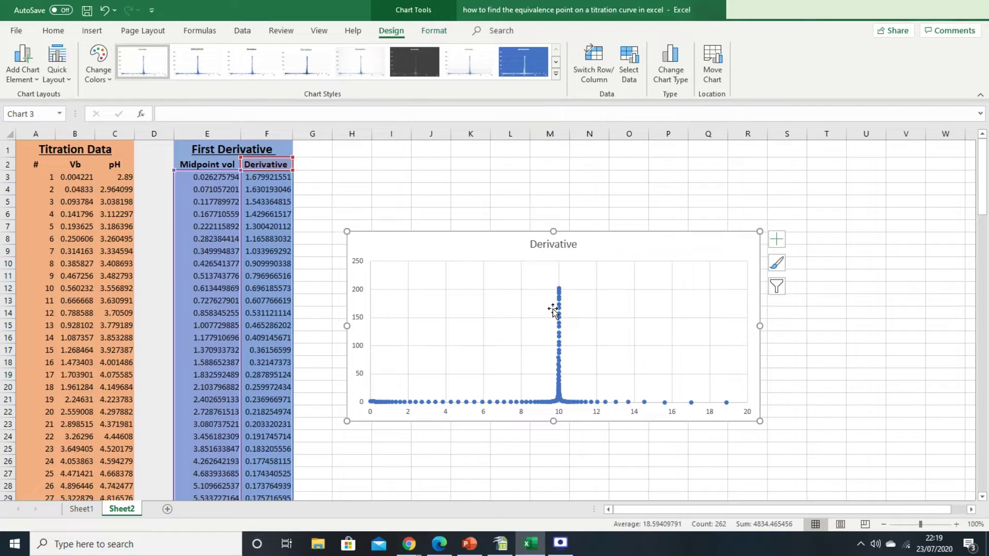
mouse_move(561, 292)
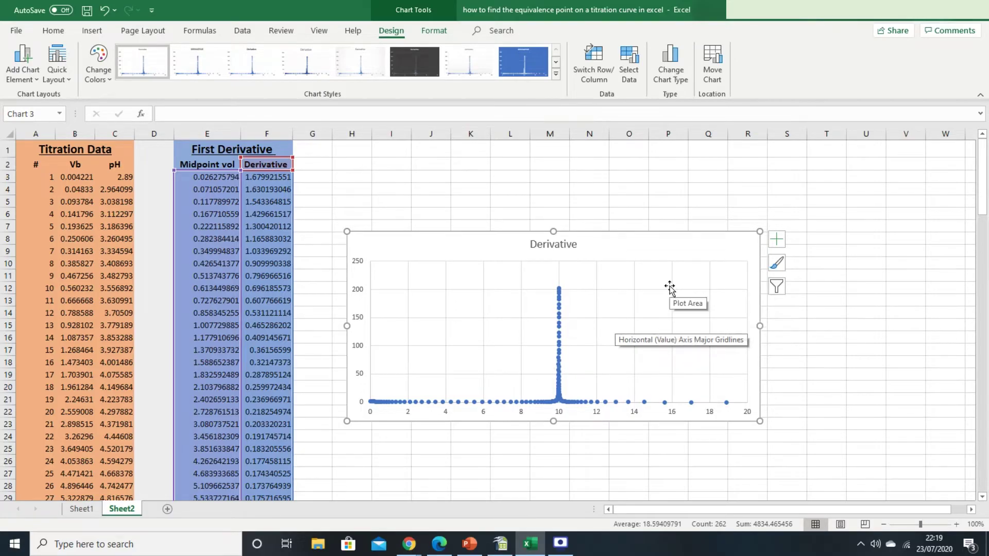
left_click(633, 74)
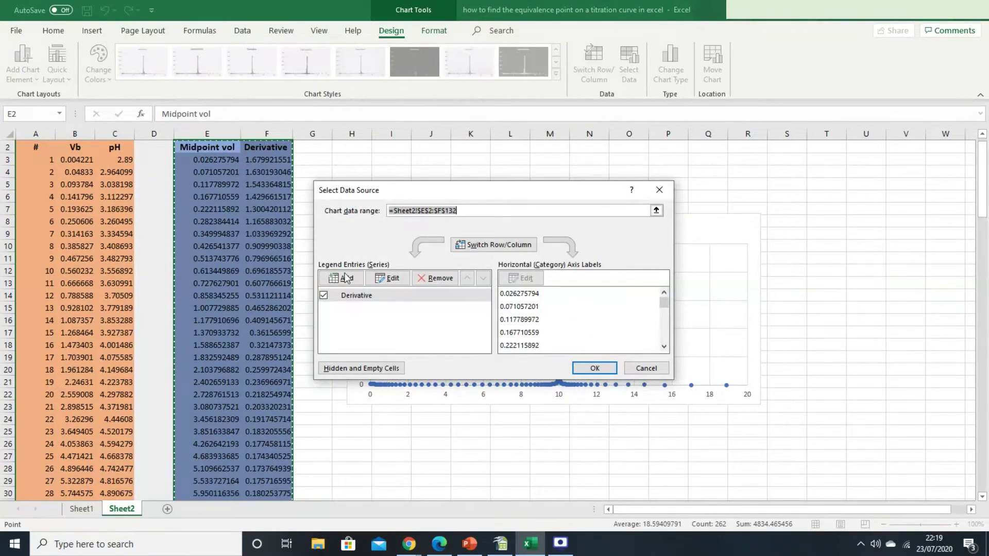
Add a chart series with X values B3:B133 (Vb) and Y values C3:C133 (pH)
left_click(344, 278)
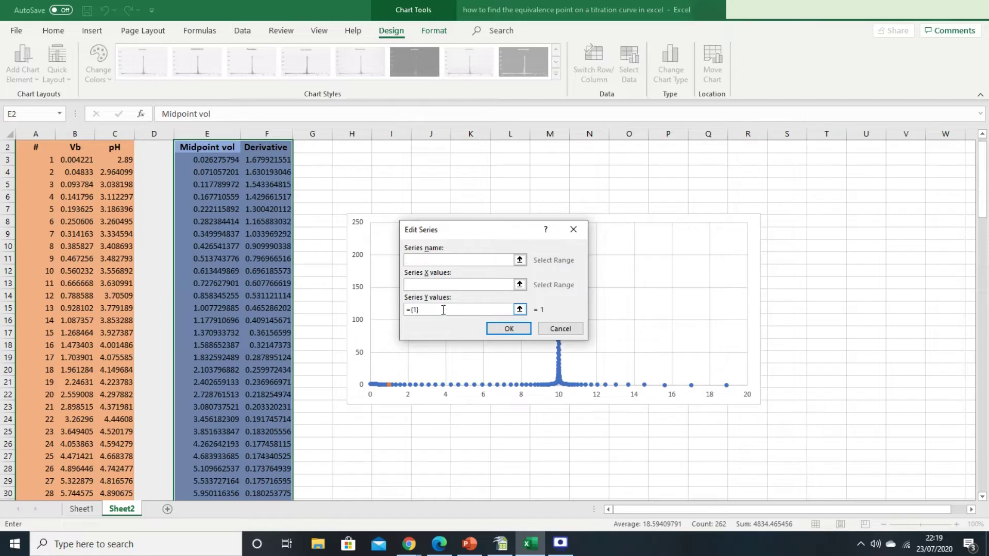
left_click(520, 284)
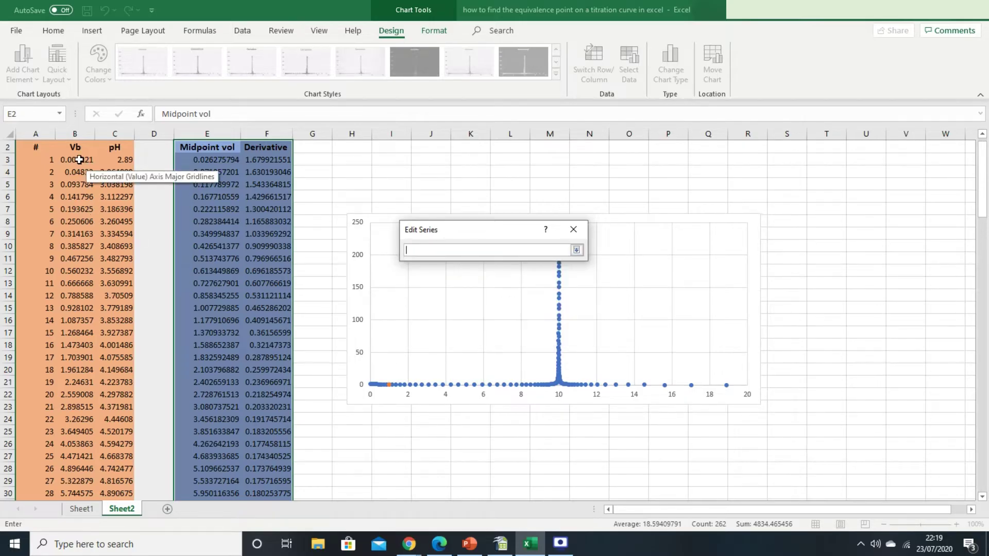
left_click_drag(79, 160, 83, 492)
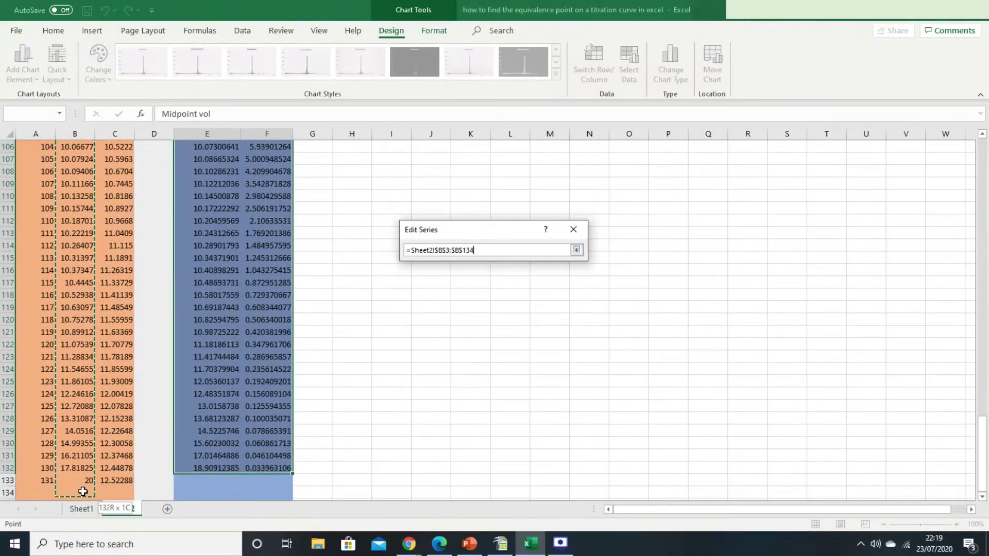
left_click(576, 250)
scroll(353, 259, "up", 20)
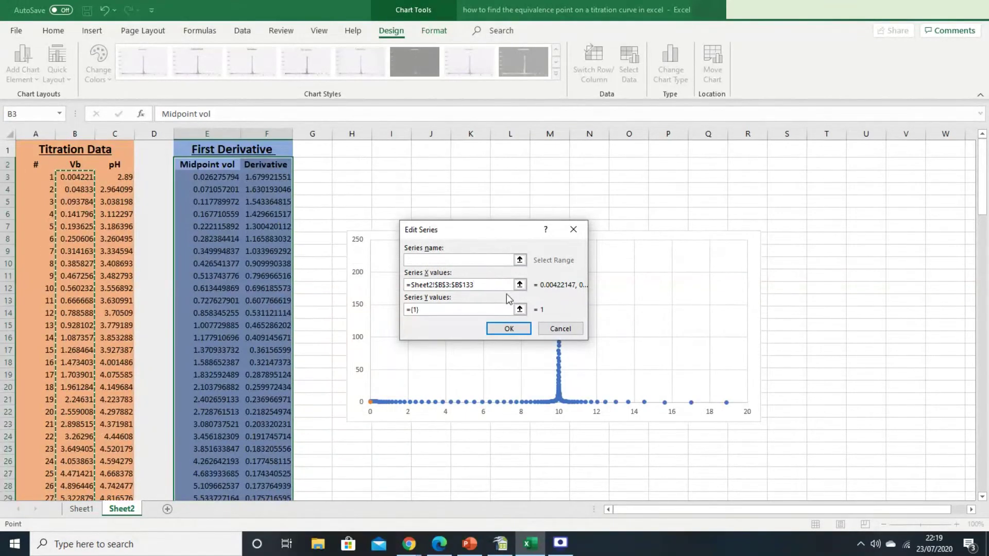
left_click(520, 309)
left_click_drag(116, 177, 155, 487)
left_click(577, 249)
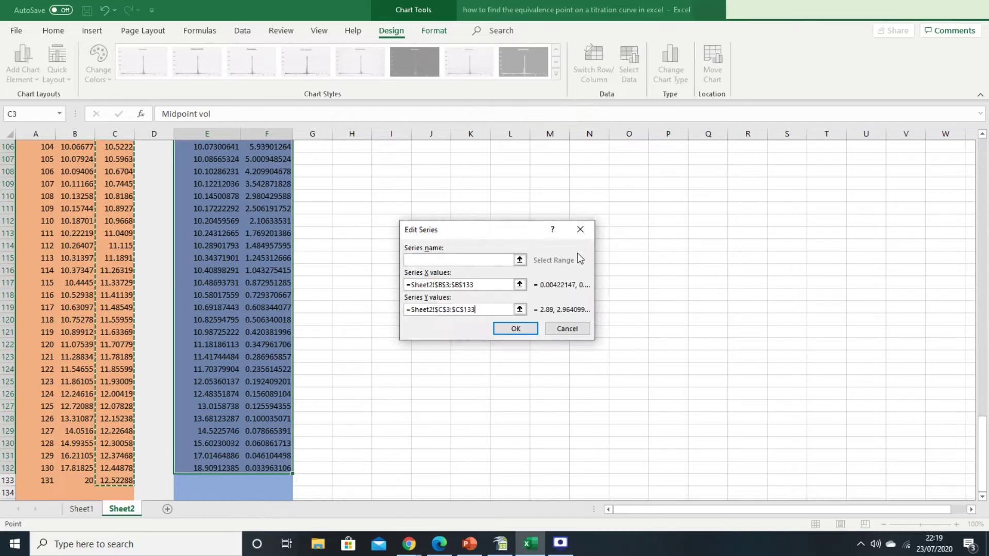
left_click(514, 328)
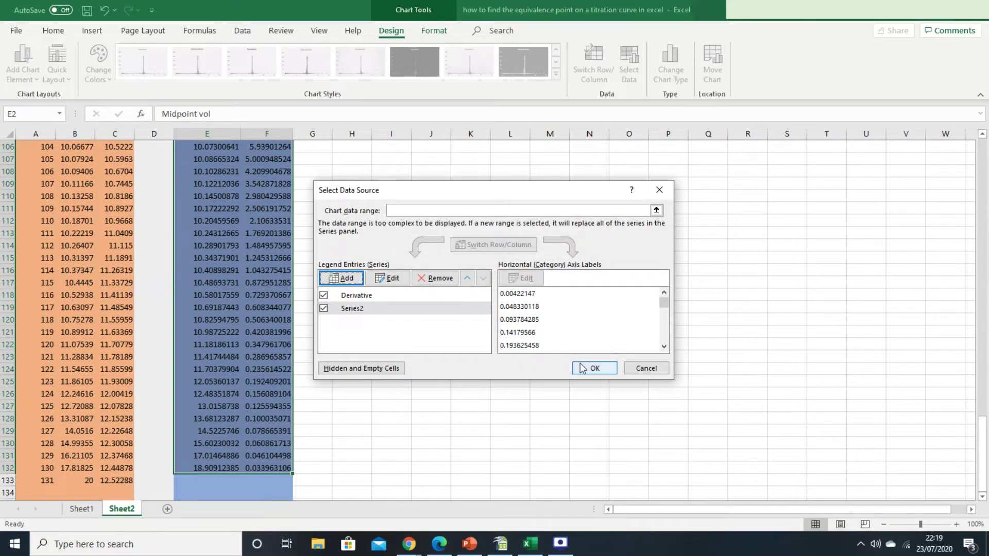
left_click(592, 366)
scroll(585, 310, "up", 7)
left_click(578, 283)
scroll(580, 288, "up", 20)
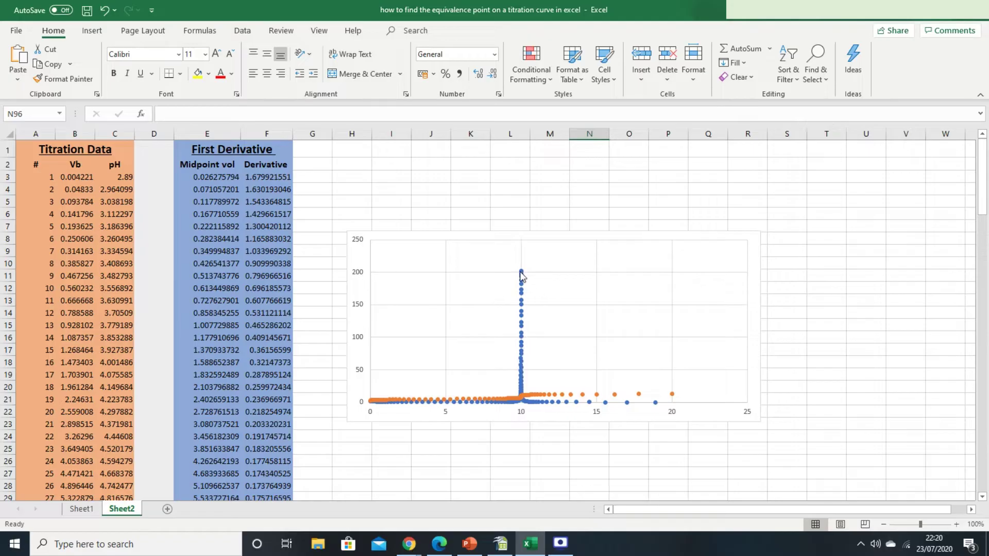
Select the orange pH series on the chart for formatting
left_click(537, 397)
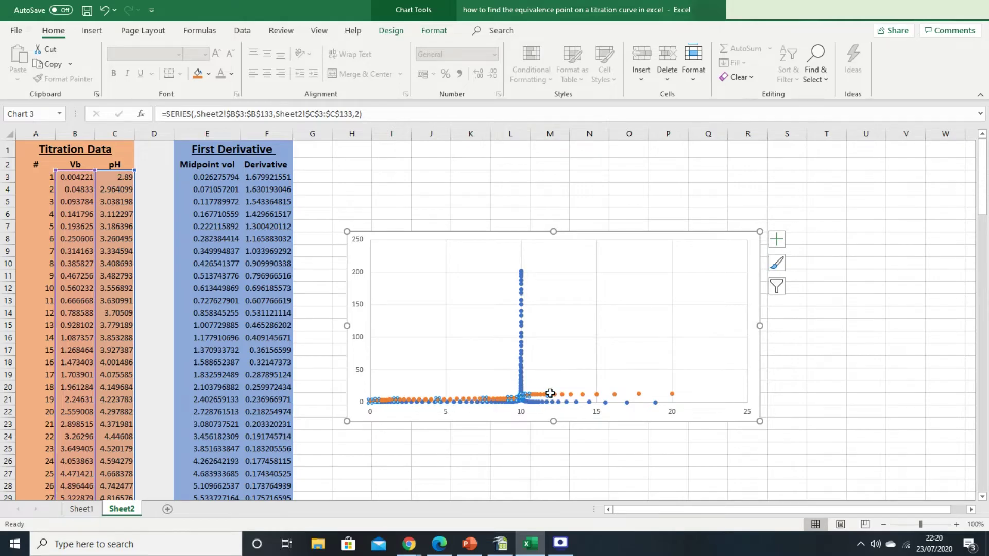
right_click(548, 395)
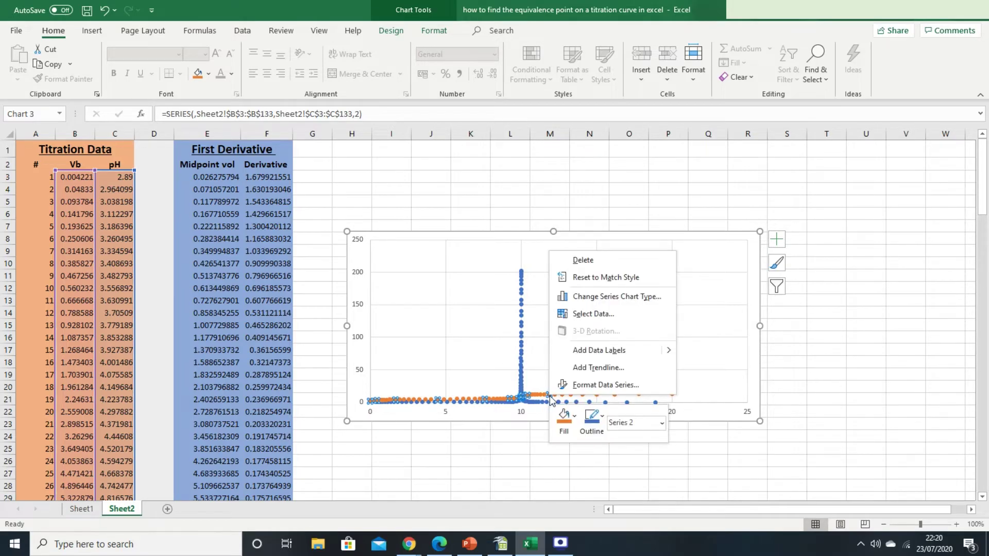
Plot the pH series on a secondary axis to show the full 0–14 titration curve
left_click(582, 386)
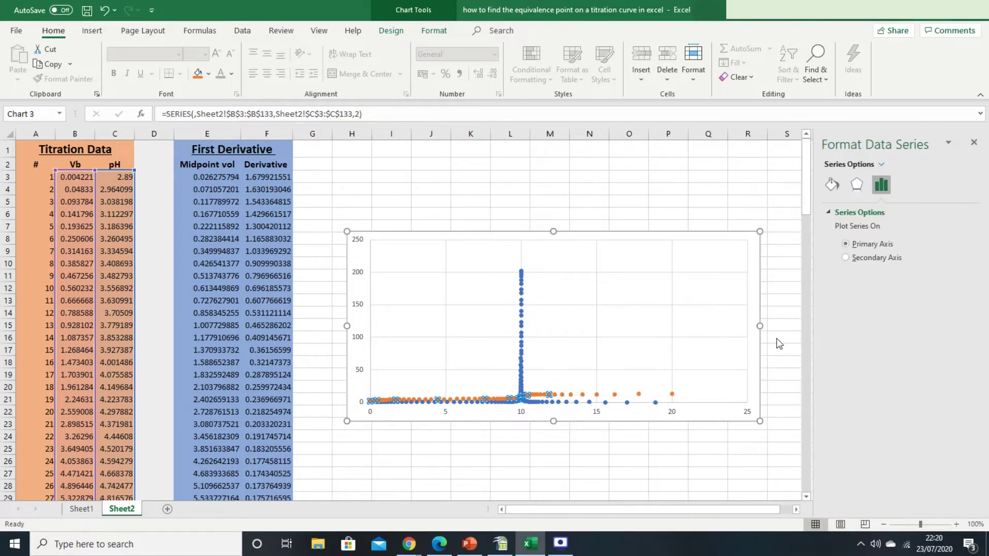
left_click(846, 257)
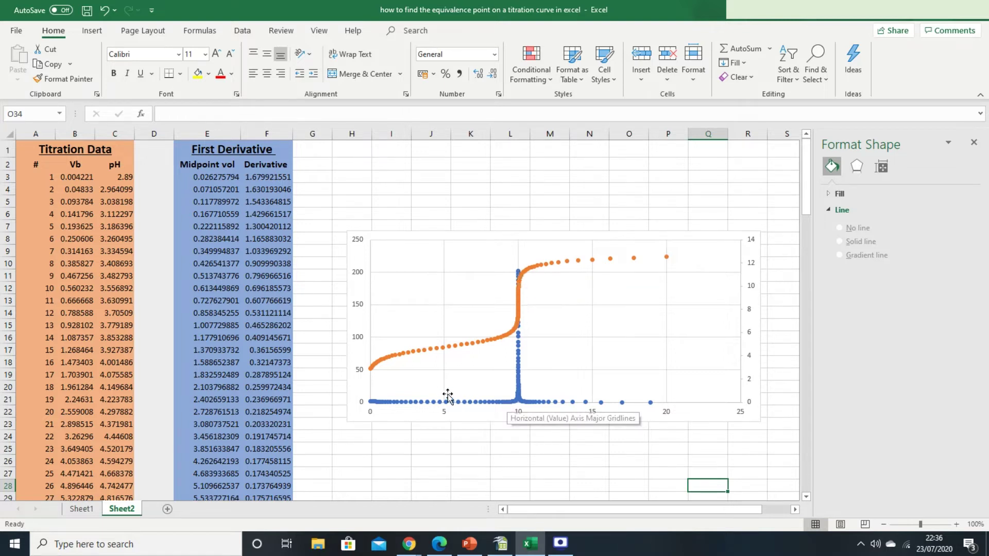
left_click(519, 351)
Add data labels to the derivative series and move the 200.7334749 and 201.8694775 peak labels clear
right_click(519, 348)
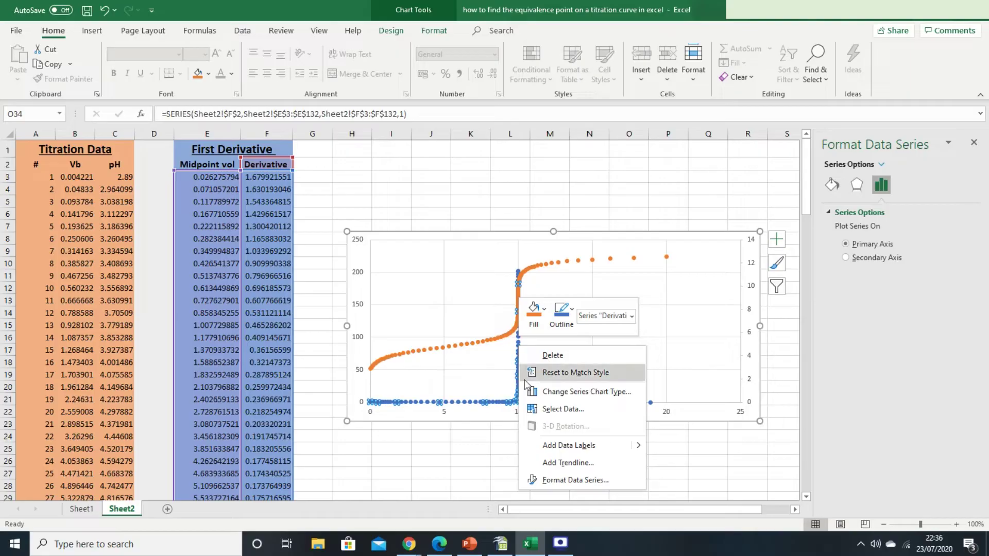
left_click(568, 446)
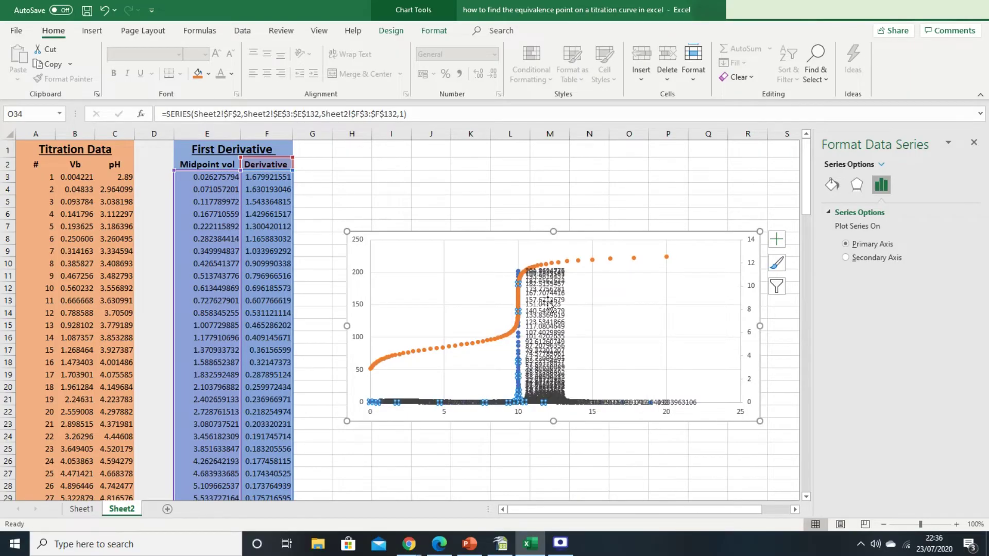
left_click(552, 270)
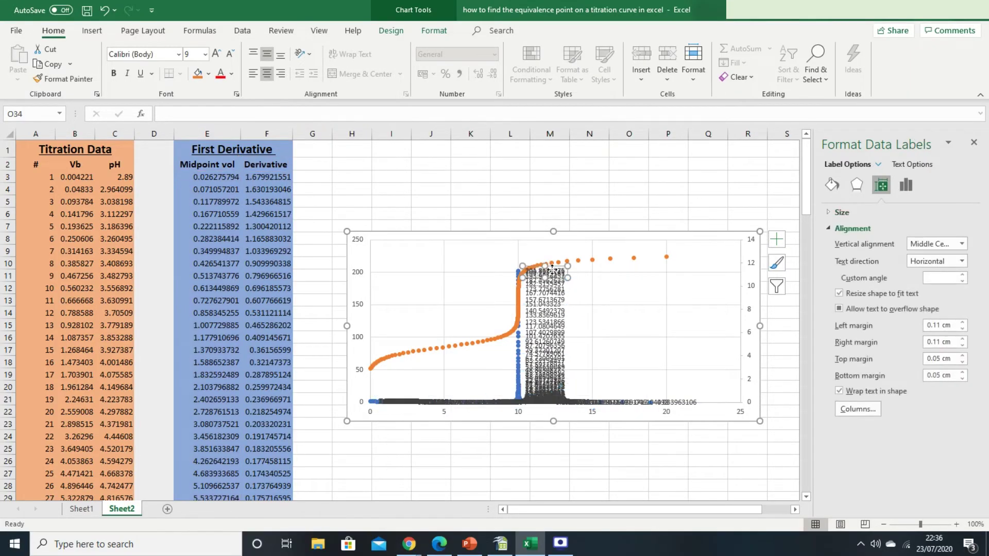
left_click_drag(552, 270, 432, 265)
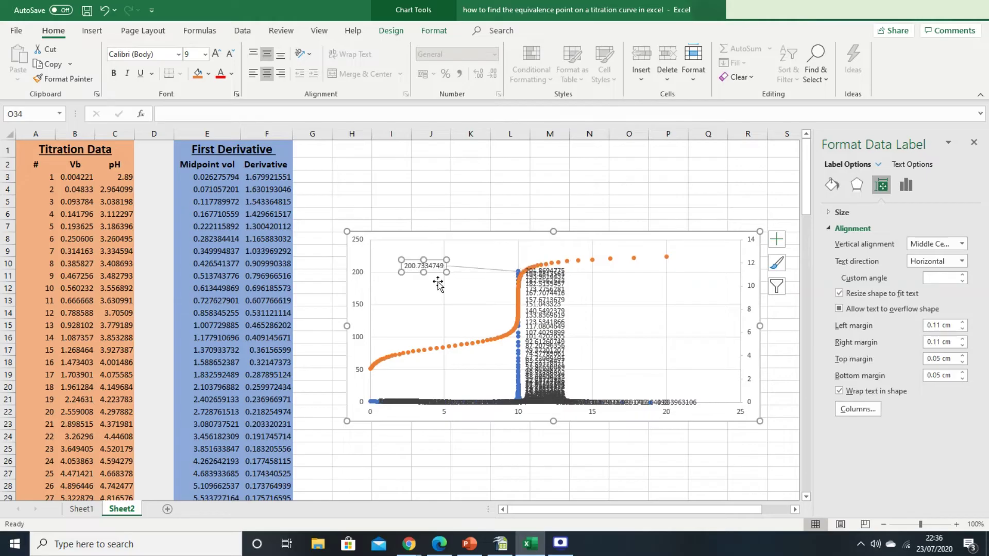
left_click(556, 270)
left_click_drag(557, 265, 518, 243)
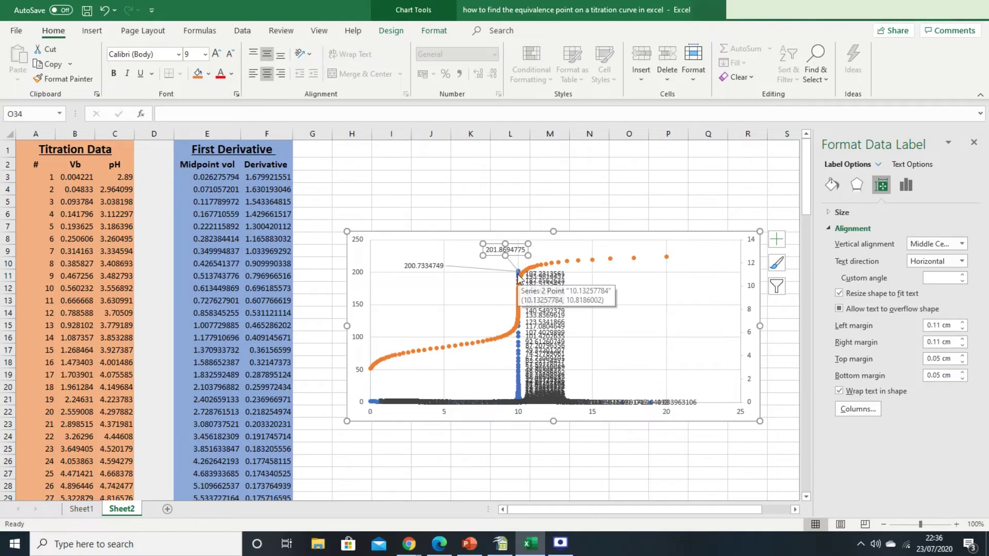
left_click(502, 214)
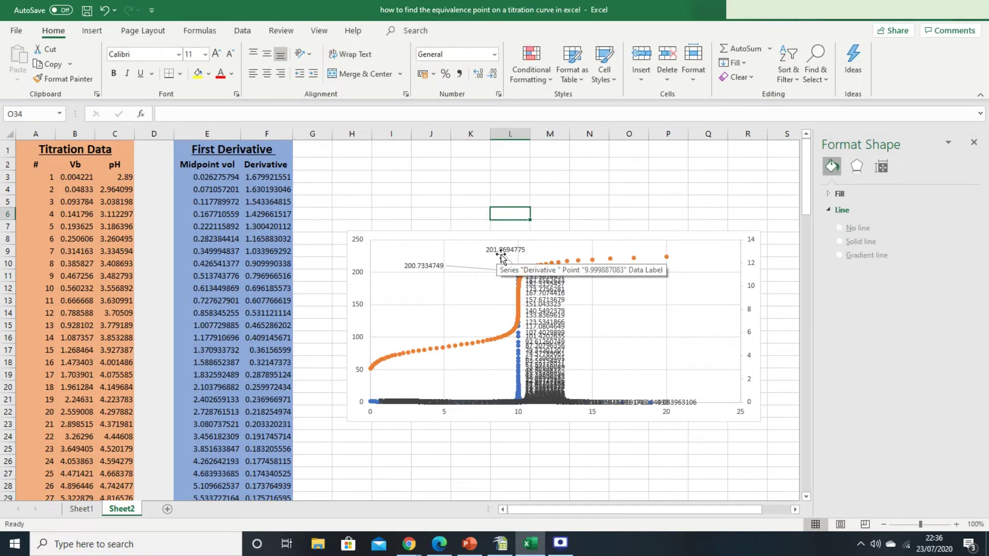
left_click(291, 426)
Locate the peak at midpoint volume 9.999887083 and select its bracketing readings B81:C82
scroll(291, 426, "down", 11)
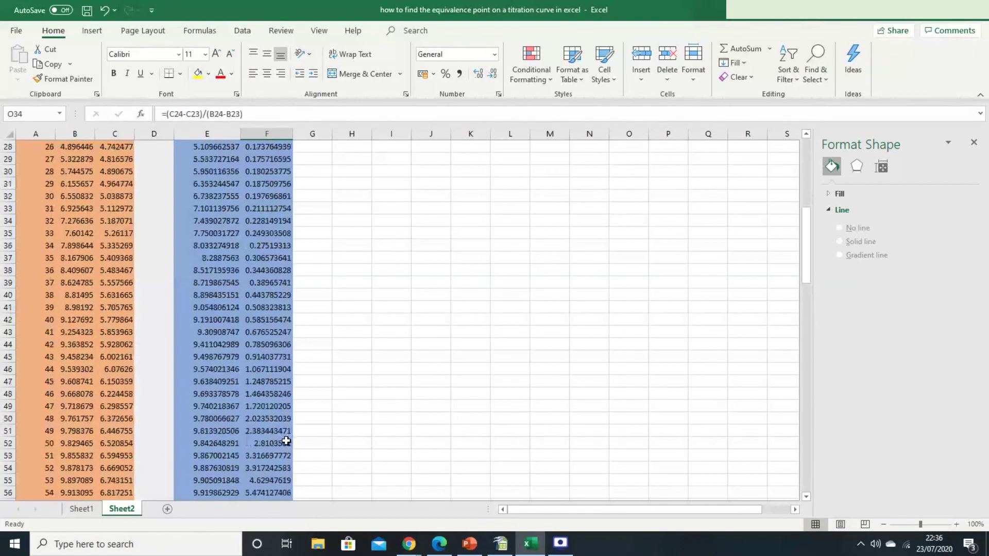
scroll(287, 446, "down", 8)
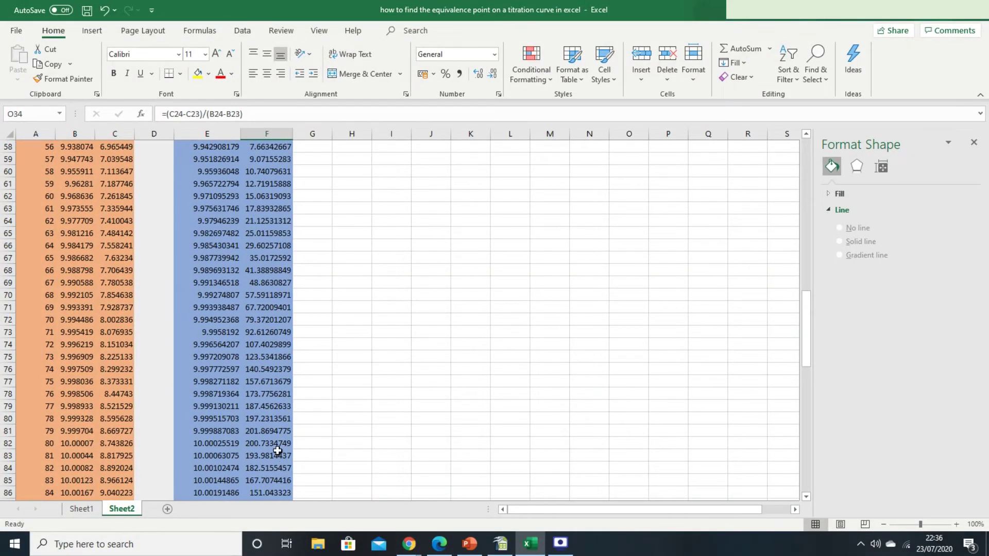
left_click(228, 432)
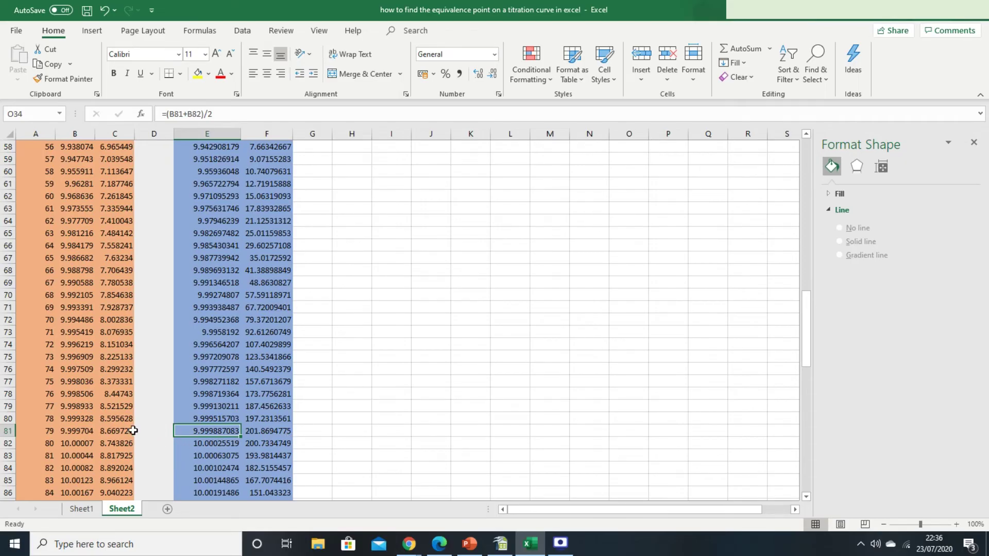
left_click(46, 428)
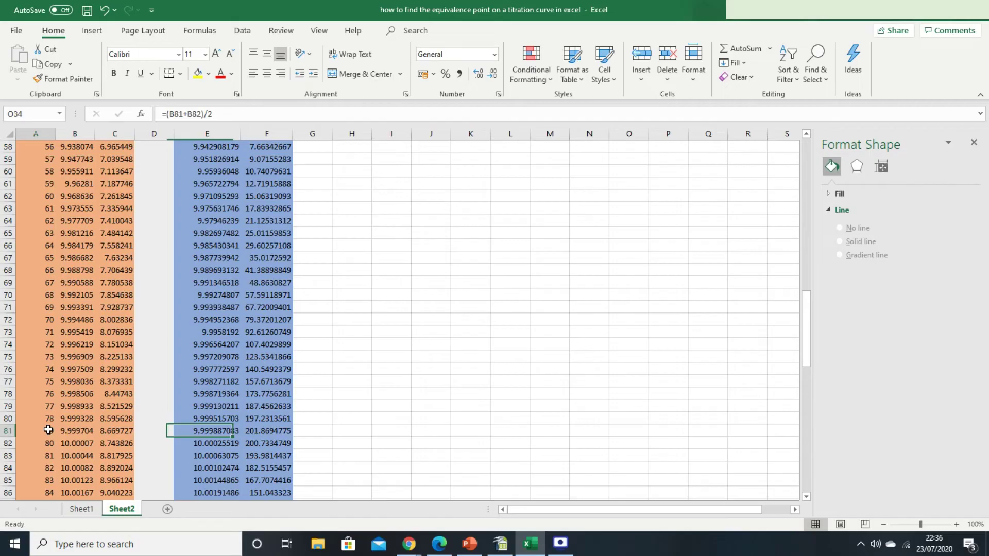
left_click(52, 444)
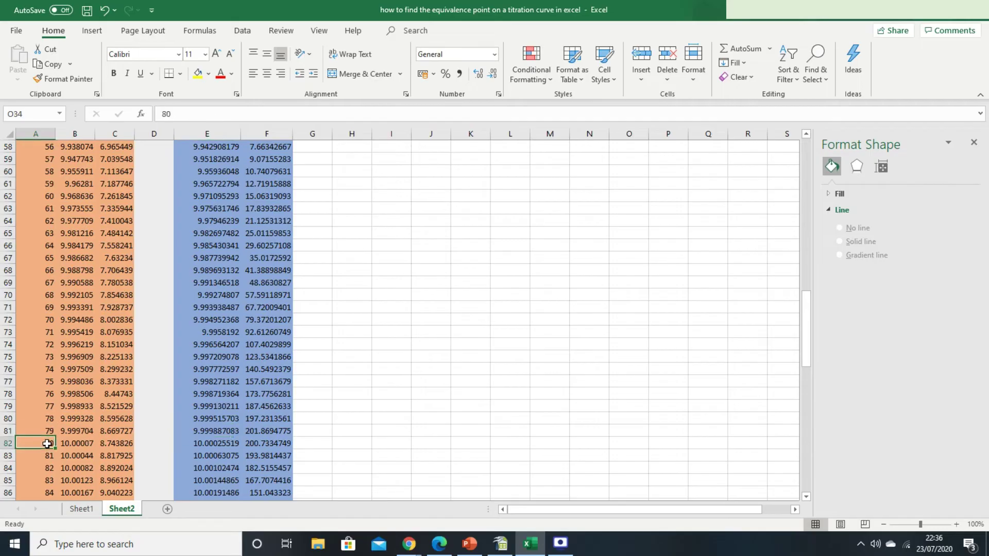
left_click(125, 441)
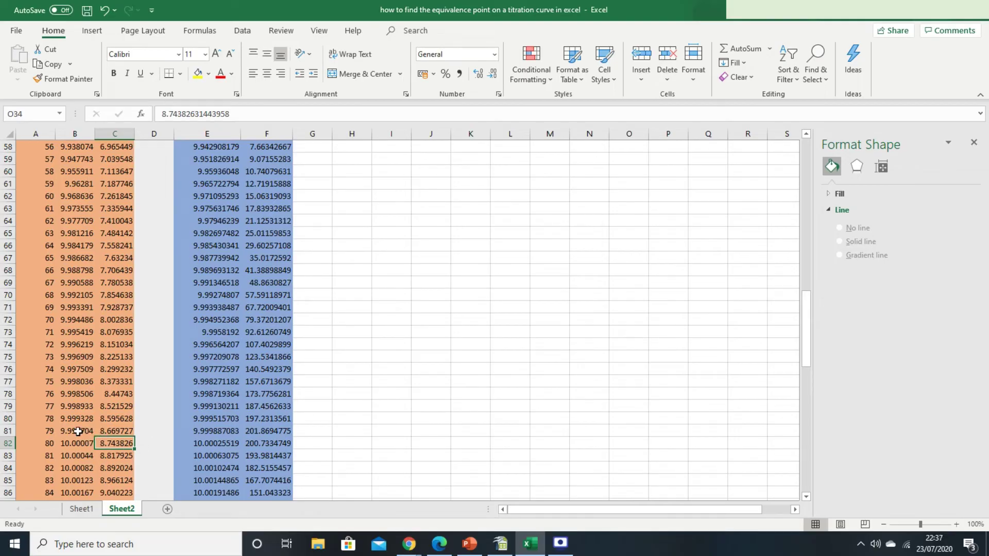
left_click_drag(77, 432, 111, 443)
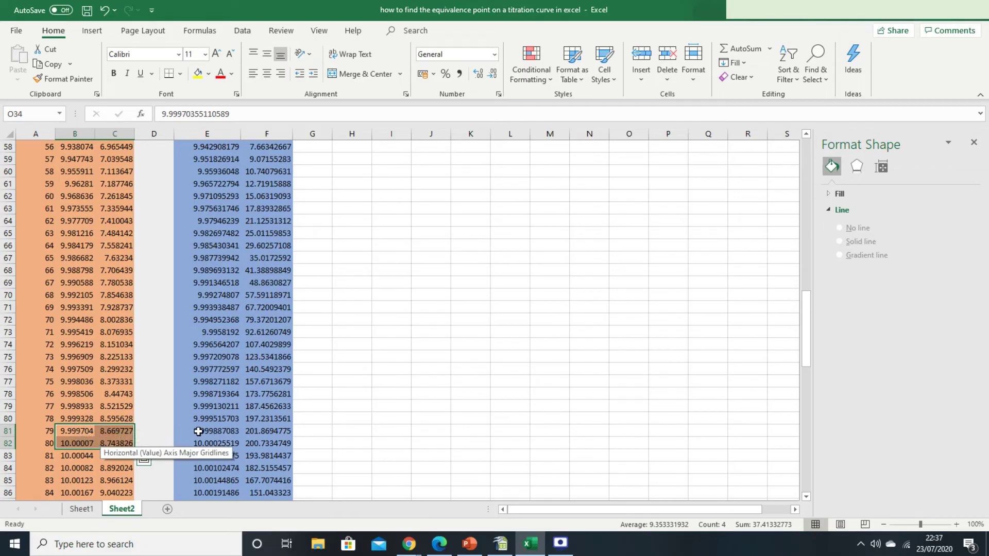
left_click(228, 432)
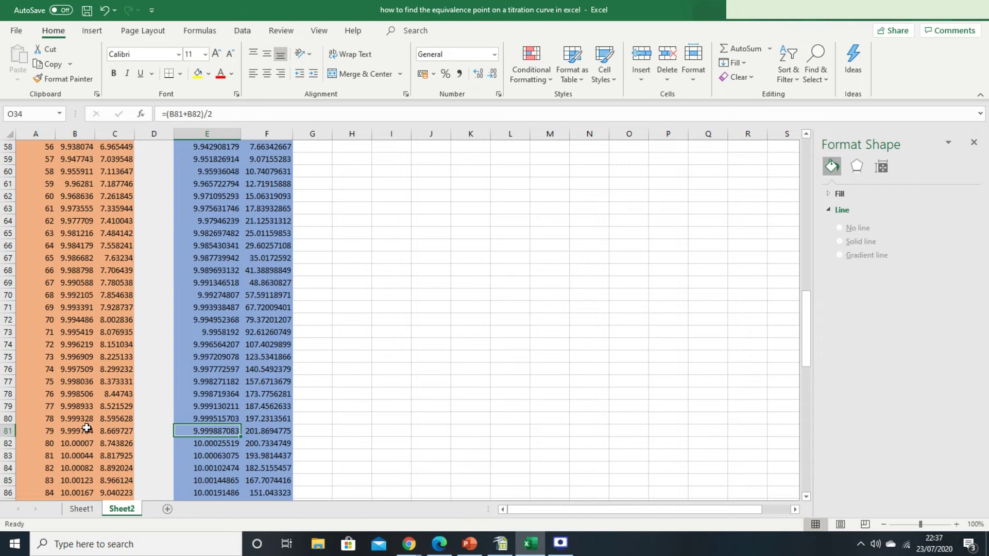
left_click_drag(83, 430, 101, 444)
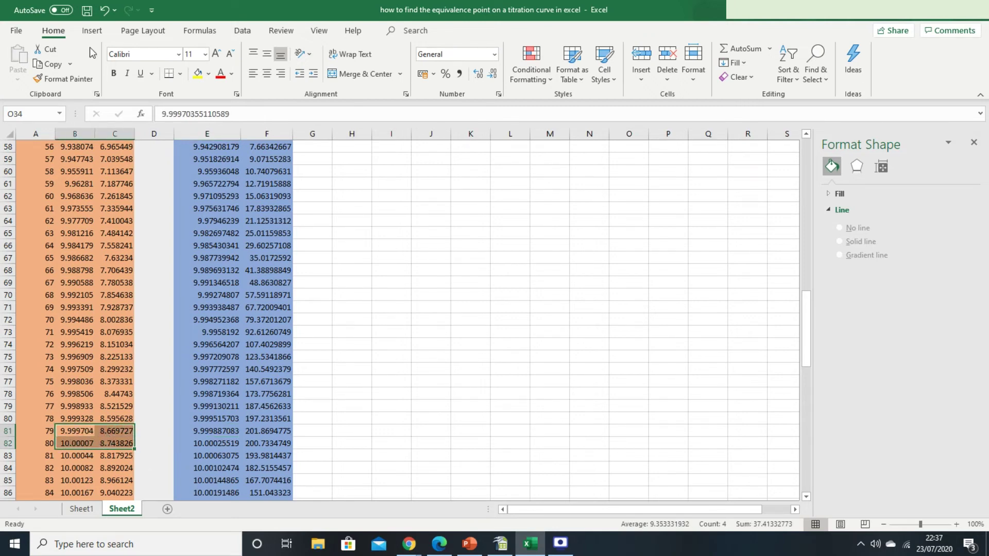
left_click(92, 31)
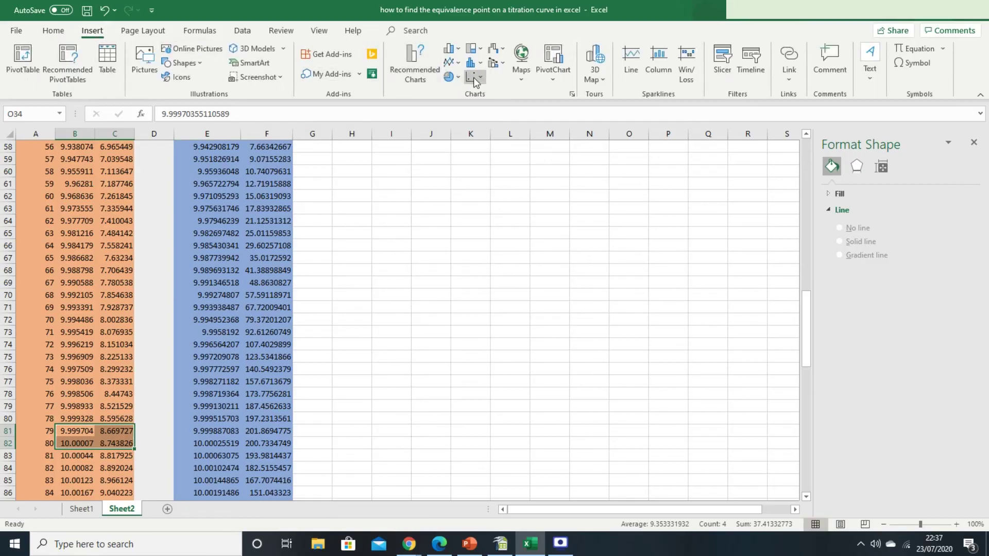
Insert a scatter chart of B81:C82 beside the data, switching row/column so volume is horizontal
left_click(474, 77)
left_click(479, 122)
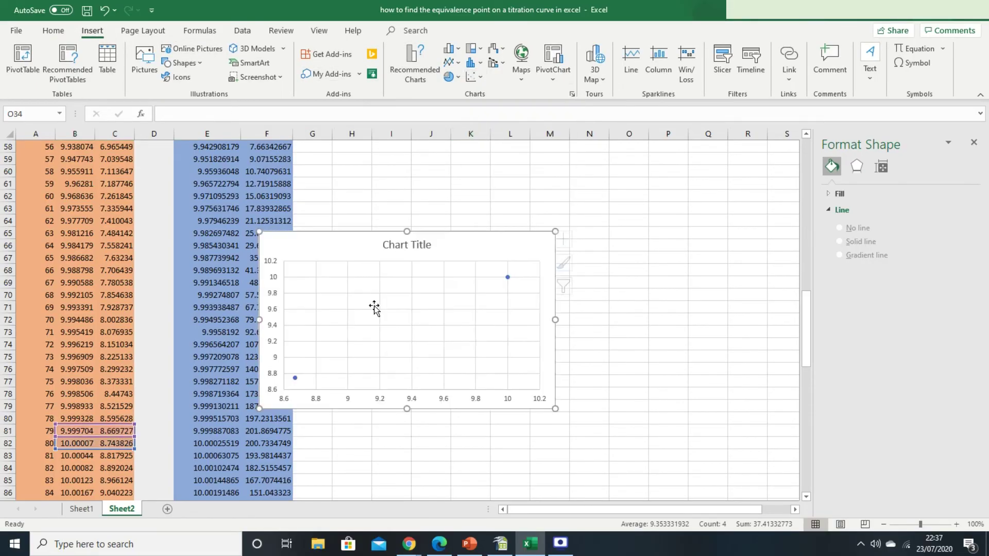
left_click_drag(466, 245, 542, 218)
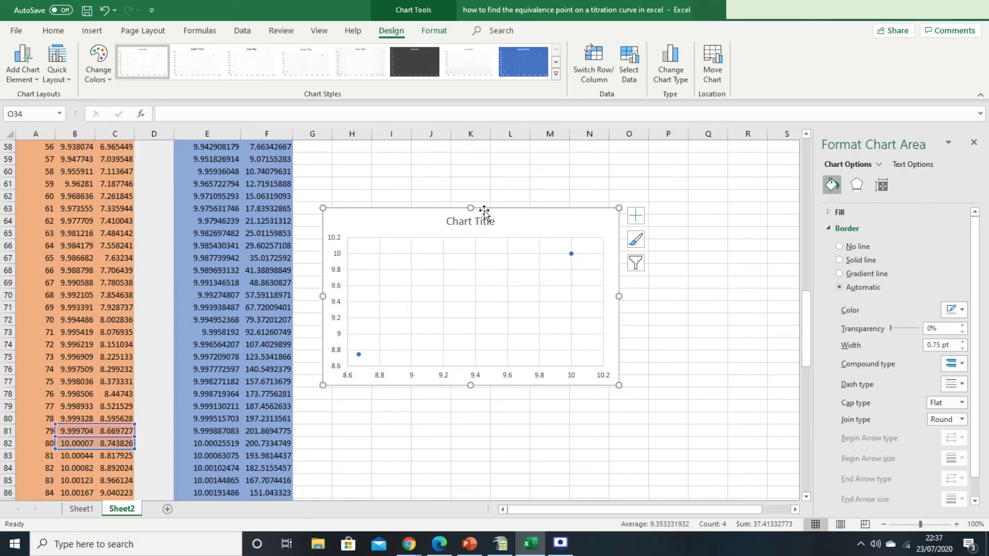
left_click(493, 253)
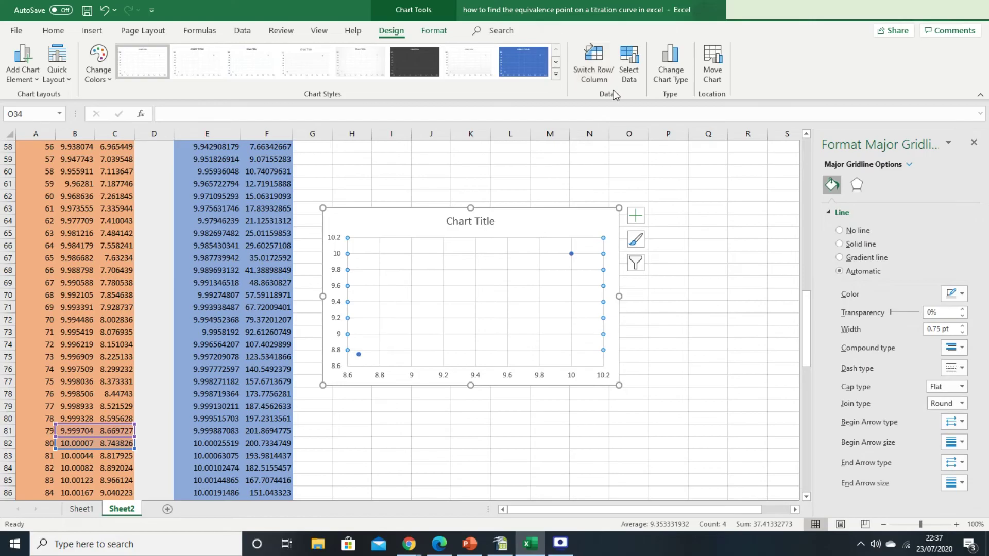
left_click(594, 70)
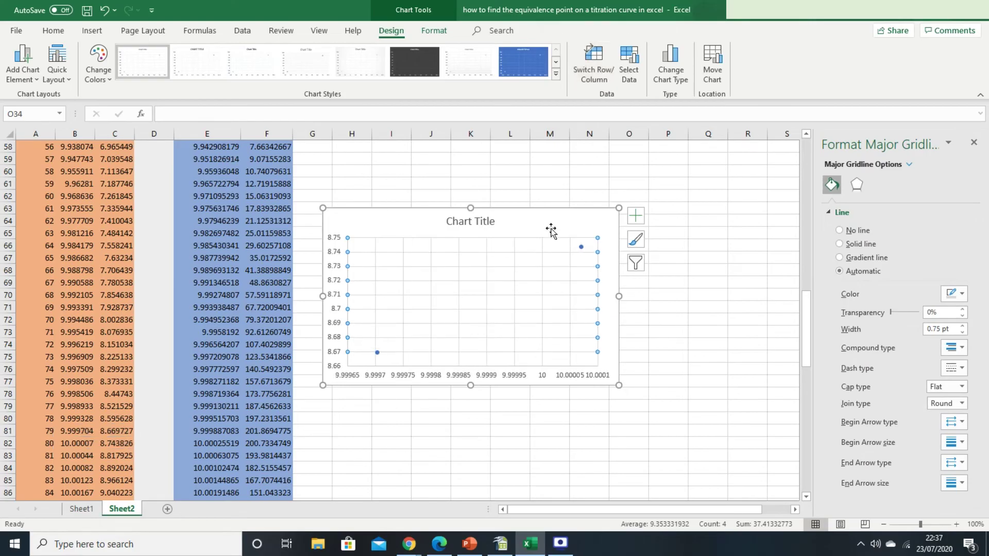
left_click(378, 354)
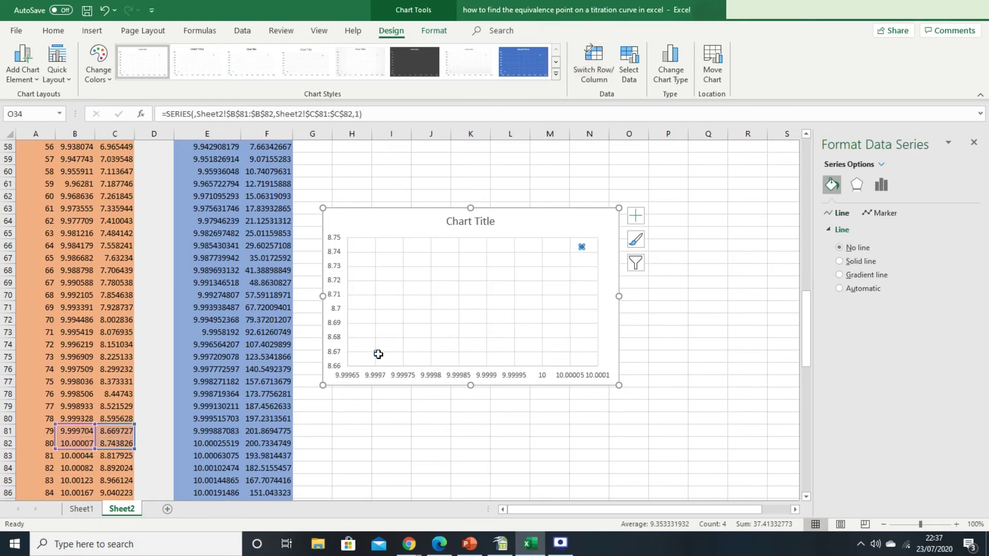
right_click(378, 355)
Add a linear trendline joining pH 8.669727 at 9.999704 and 8.743826 at 10.00007
left_click(437, 471)
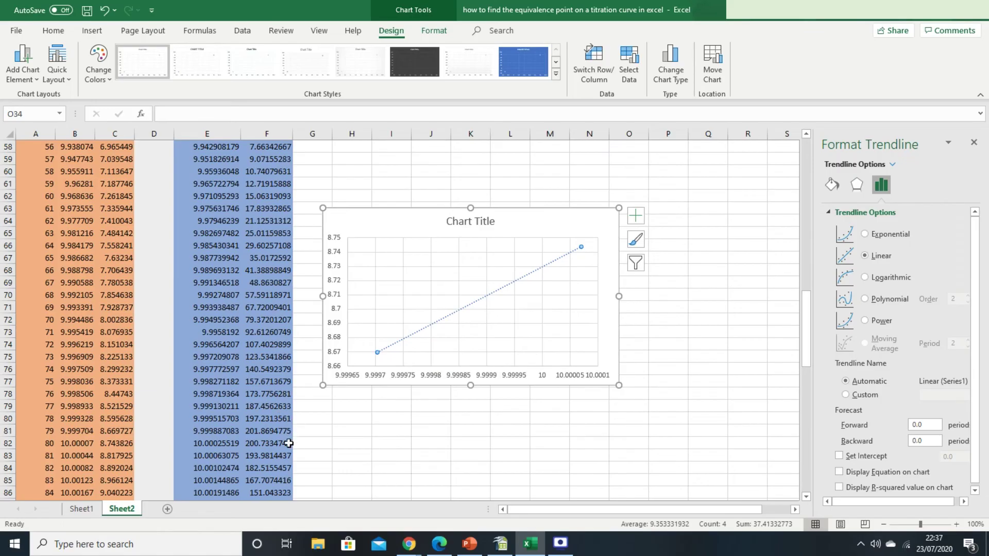
left_click(229, 429)
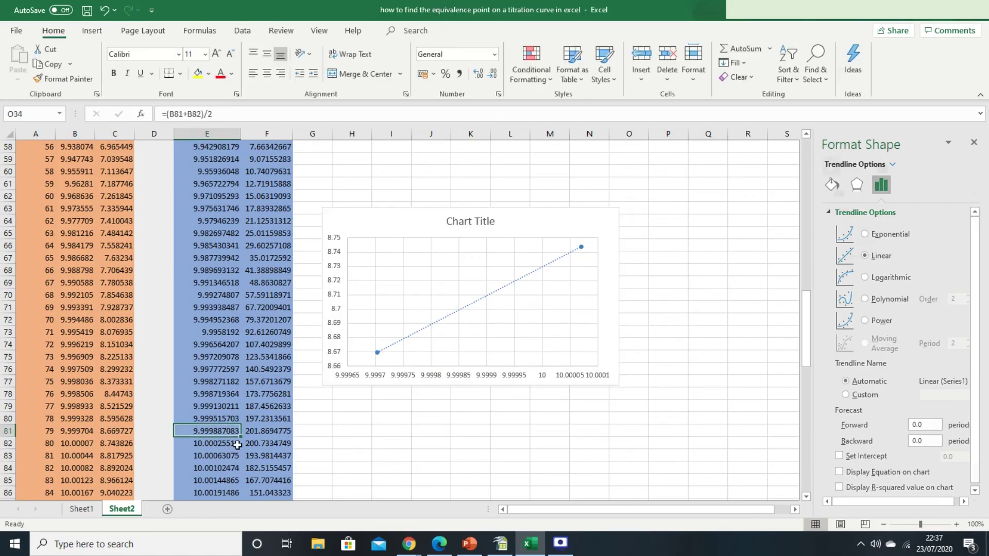